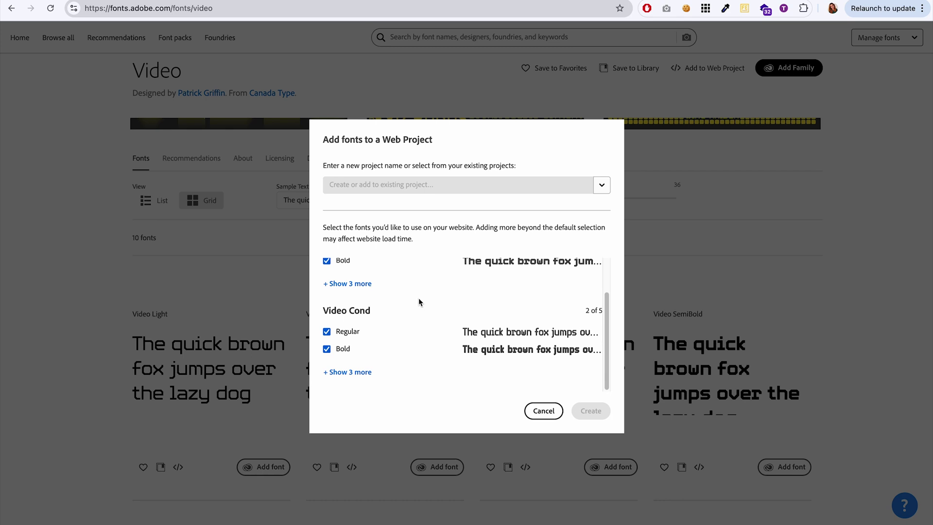
Reveal the three hidden weights under Video Cond and Video, then leave for the Adobe Fonts home page
click(334, 373)
click(346, 283)
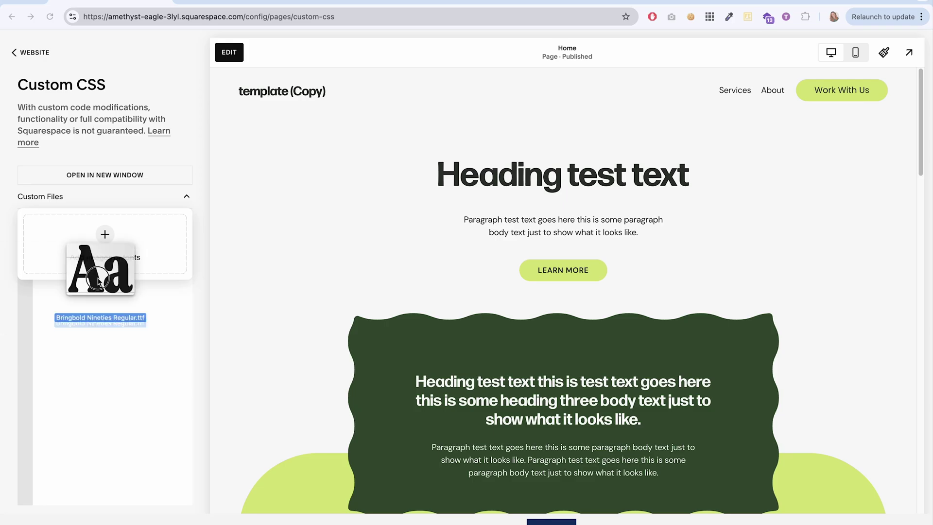
drag(97, 282, 127, 257)
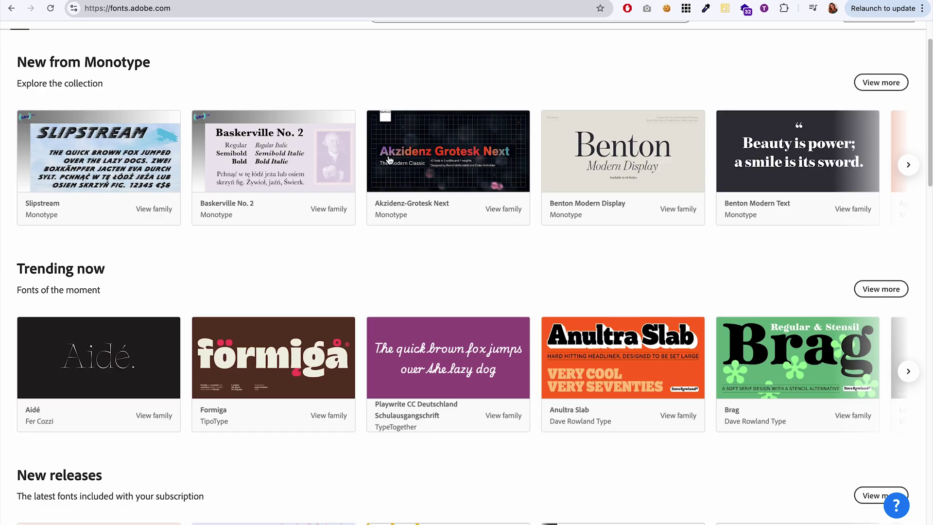
Scroll down and highlight the phrase 'Creative Cloud subscription' and the 'Welcome to Adobe Fonts' heading
scroll(397, 190, down, 5)
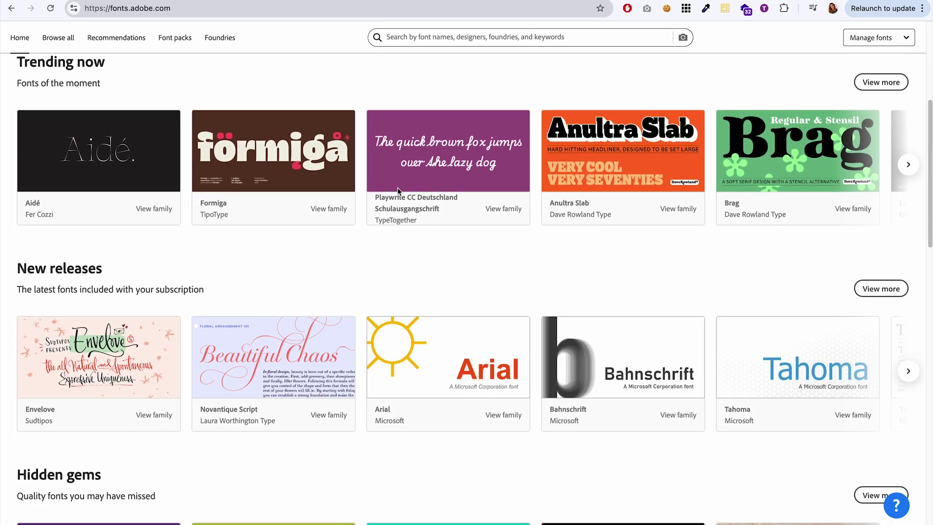
scroll(399, 221, down, 3)
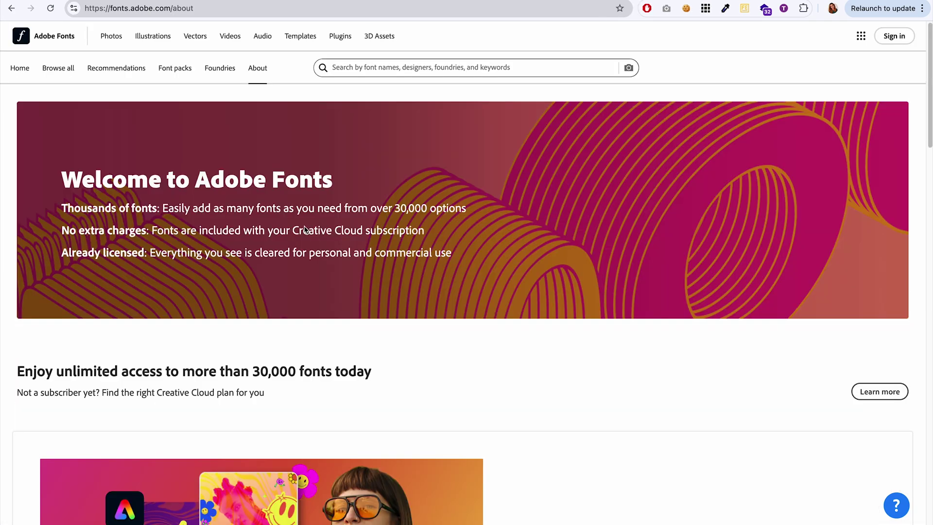
drag(292, 230, 424, 231)
click(386, 235)
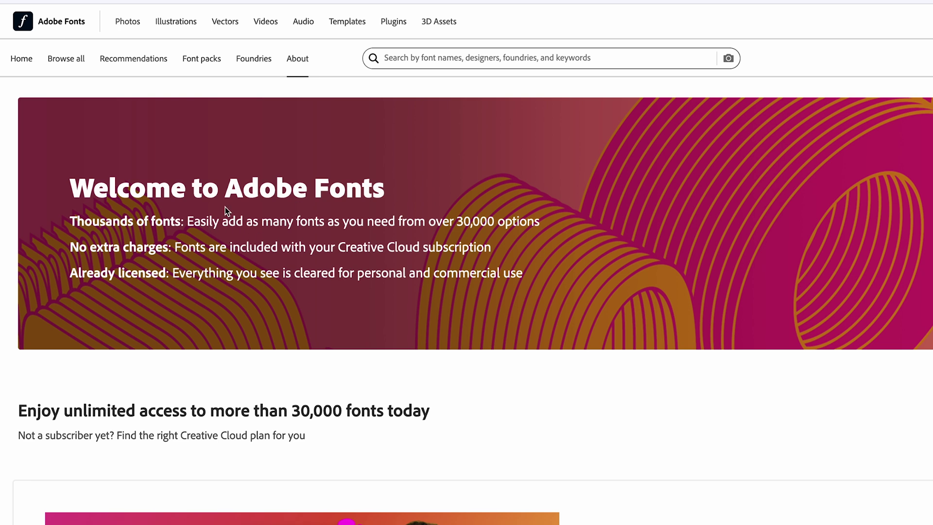
drag(225, 190, 377, 191)
click(318, 197)
Highlight 'personal and commercial use' and 'Creative Cloud subscription' on the About page, then sign in
drag(357, 274, 527, 272)
click(502, 273)
scroll(408, 301, down, 1)
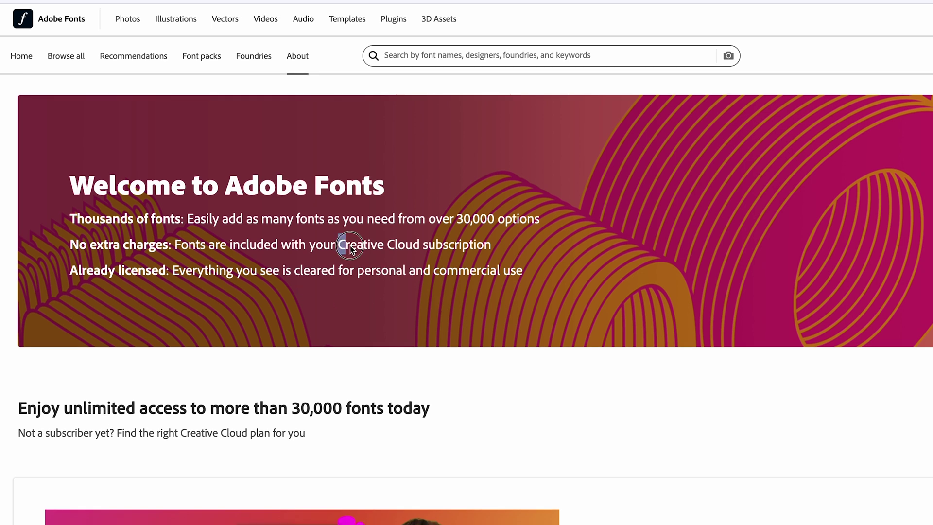
drag(351, 248, 497, 254)
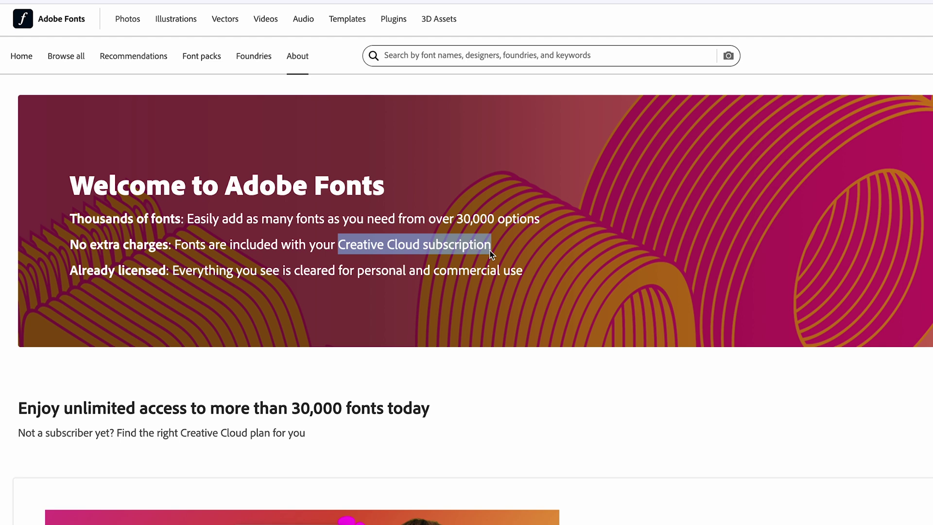
click(491, 253)
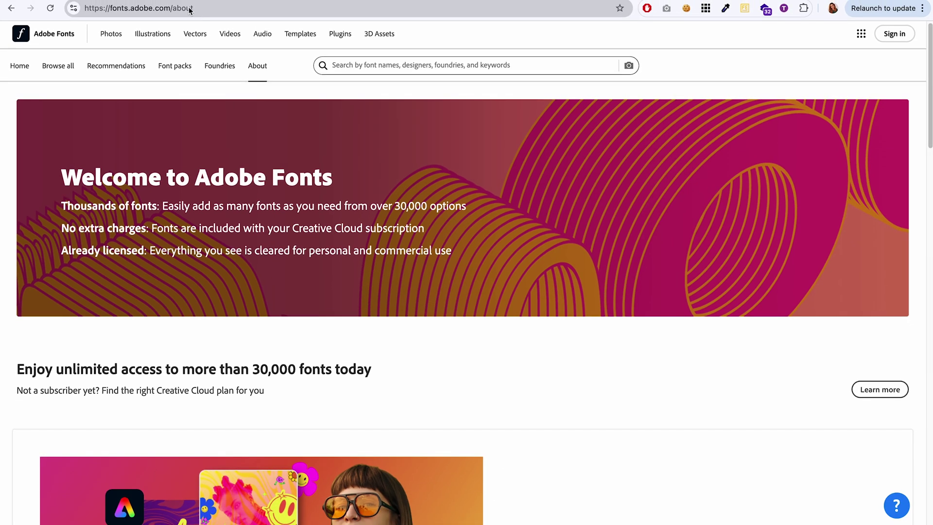
click(905, 35)
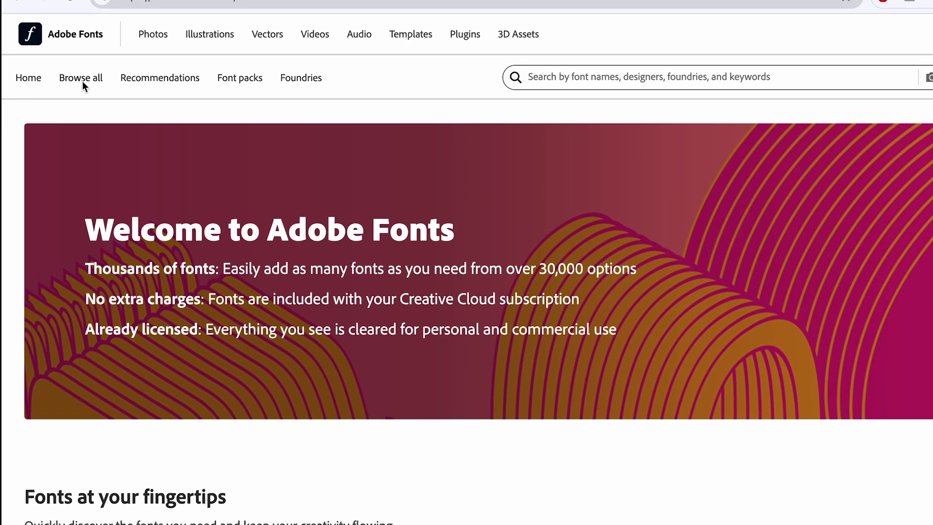
Open the Browse all font catalogue and scroll through it
click(82, 79)
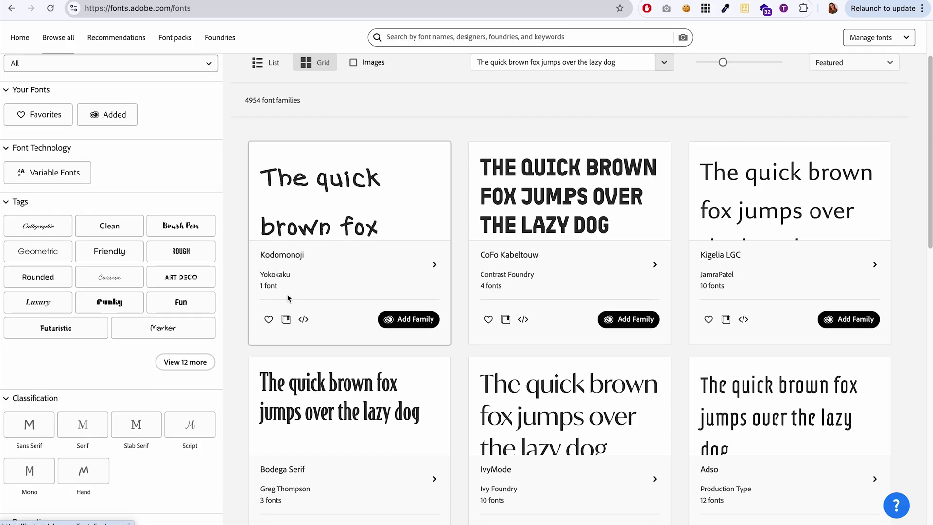
scroll(476, 177, down, 5)
scroll(476, 178, down, 10)
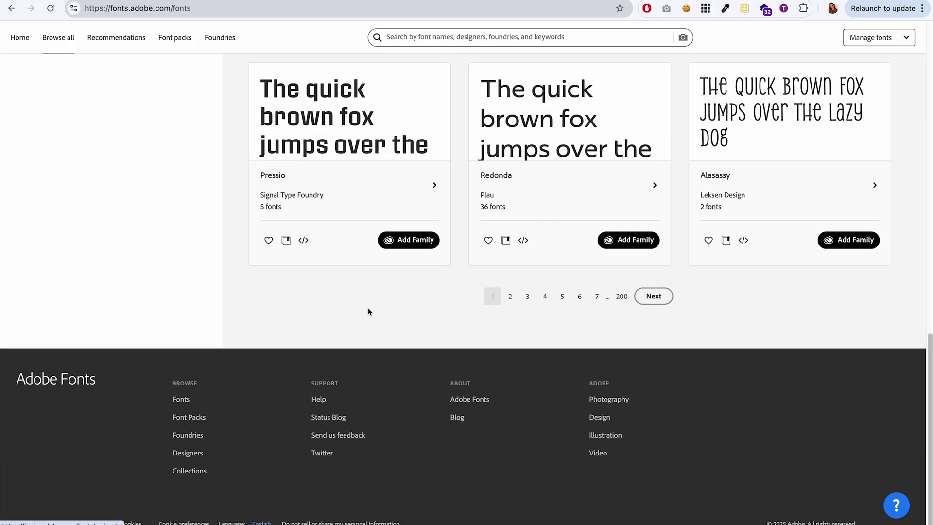
scroll(368, 313, up, 20)
scroll(140, 120, down, 5)
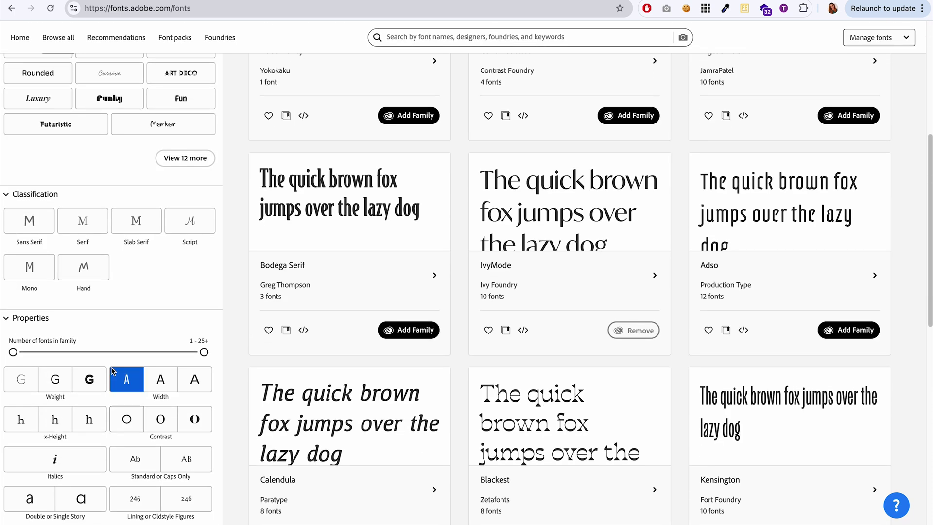
scroll(124, 194, up, 6)
scroll(106, 432, down, 2)
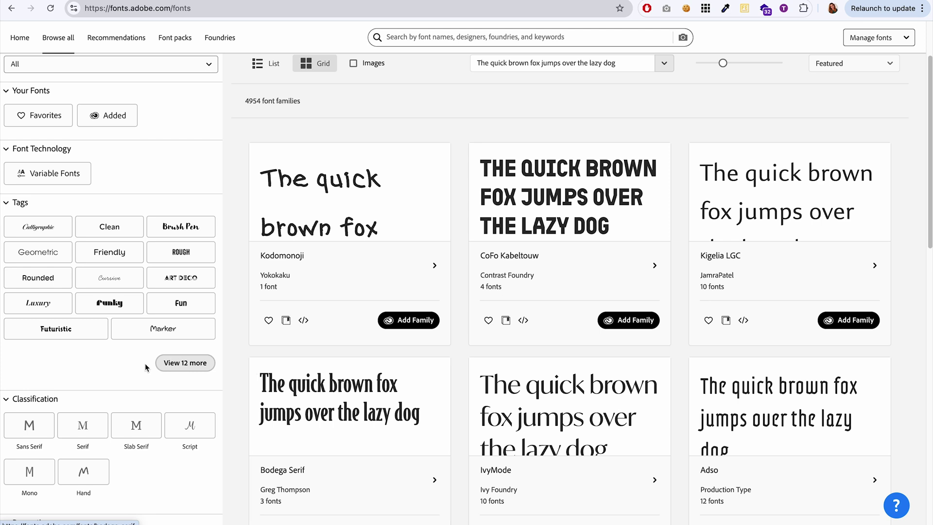
Filter the catalogue by the Futuristic tag and scroll down to the Video family card
click(58, 336)
click(55, 330)
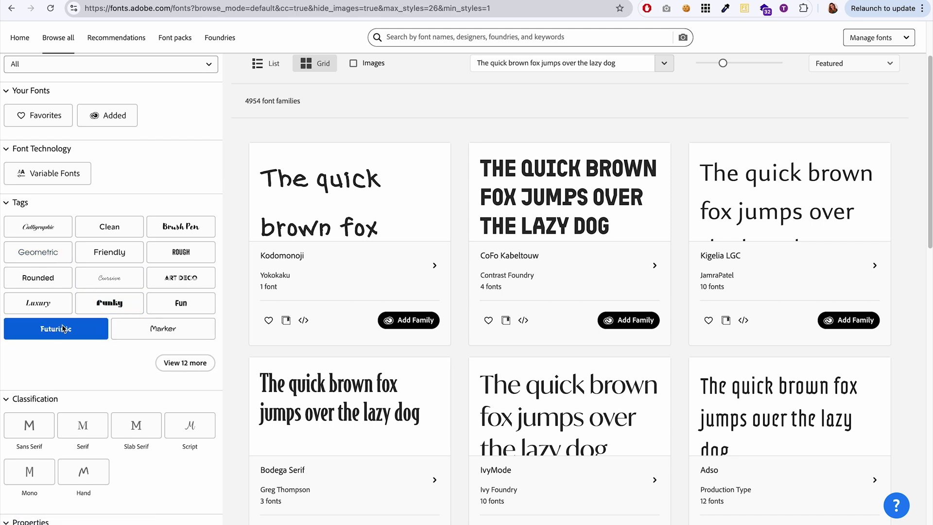
scroll(437, 331, down, 4)
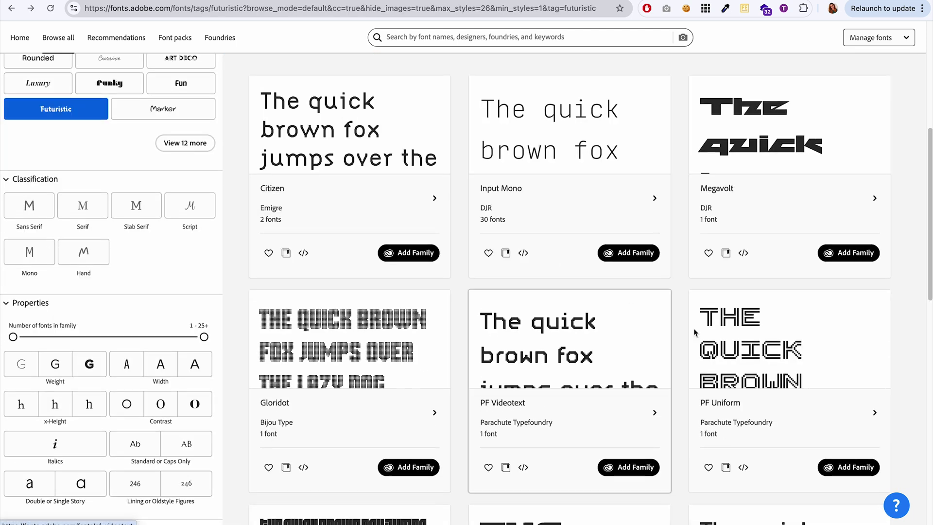
scroll(690, 331, down, 3)
scroll(633, 367, down, 1)
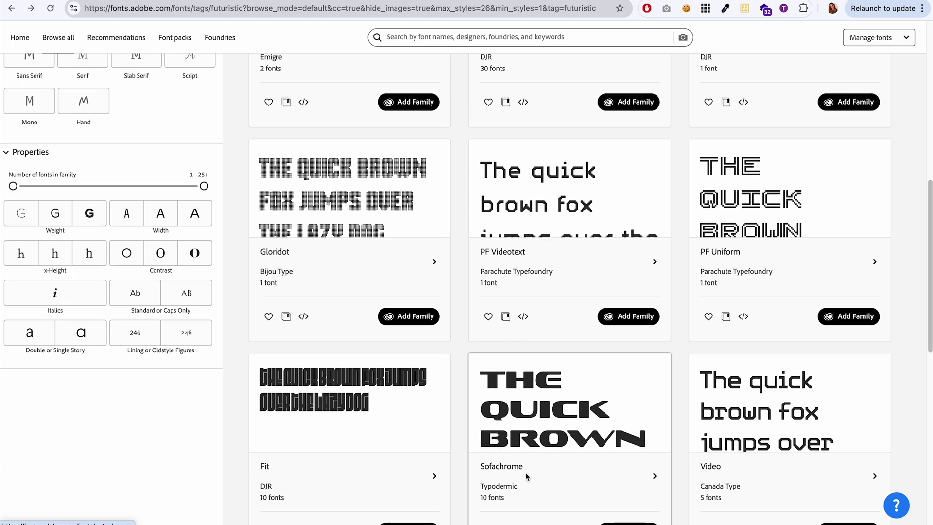
scroll(525, 475, down, 3)
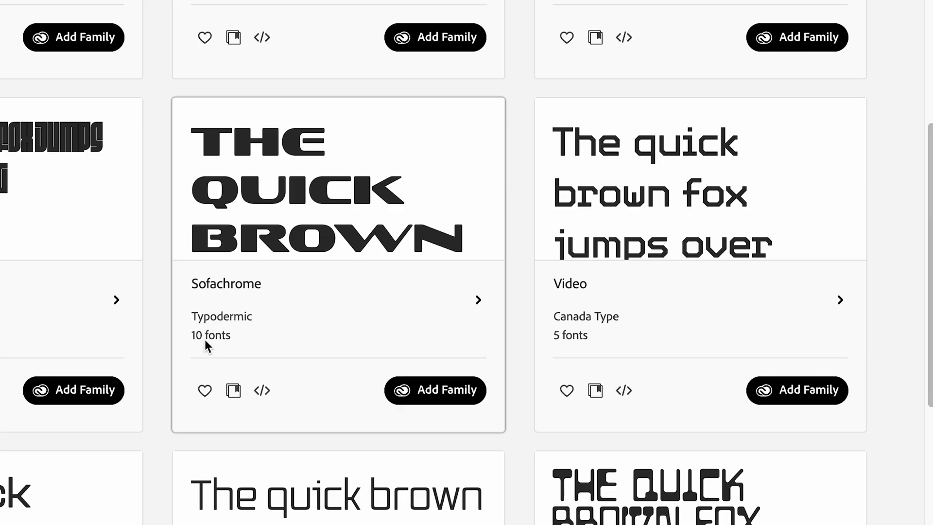
scroll(563, 265, down, 2)
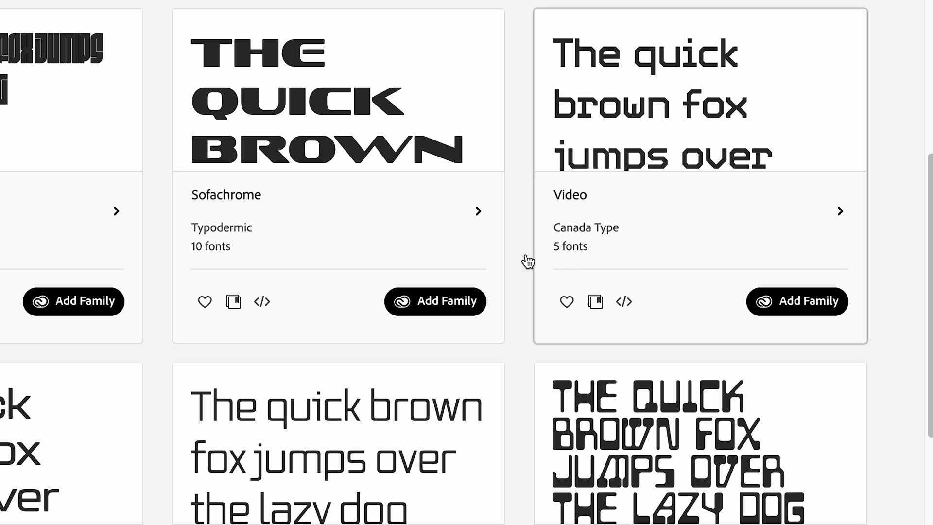
scroll(645, 443, down, 2)
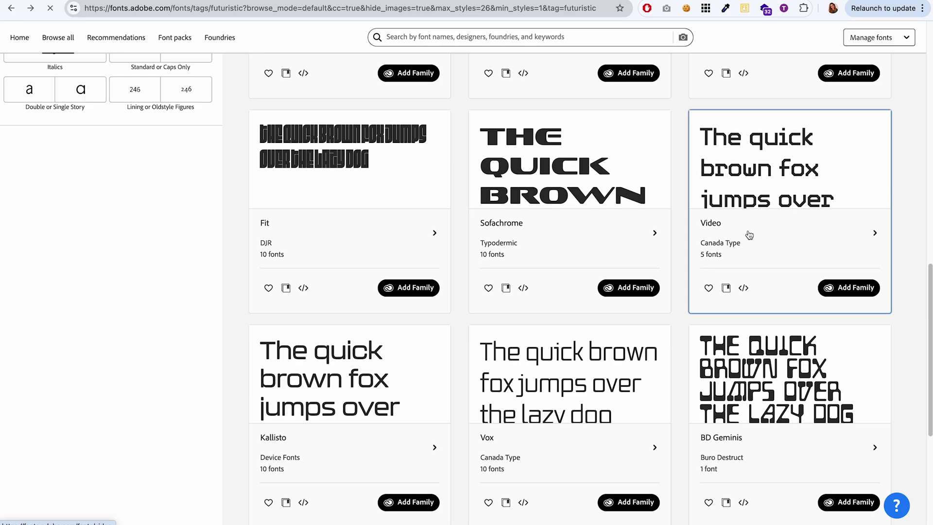
Open the Video family page from its card and scroll through its ten weights
click(691, 185)
scroll(404, 277, down, 3)
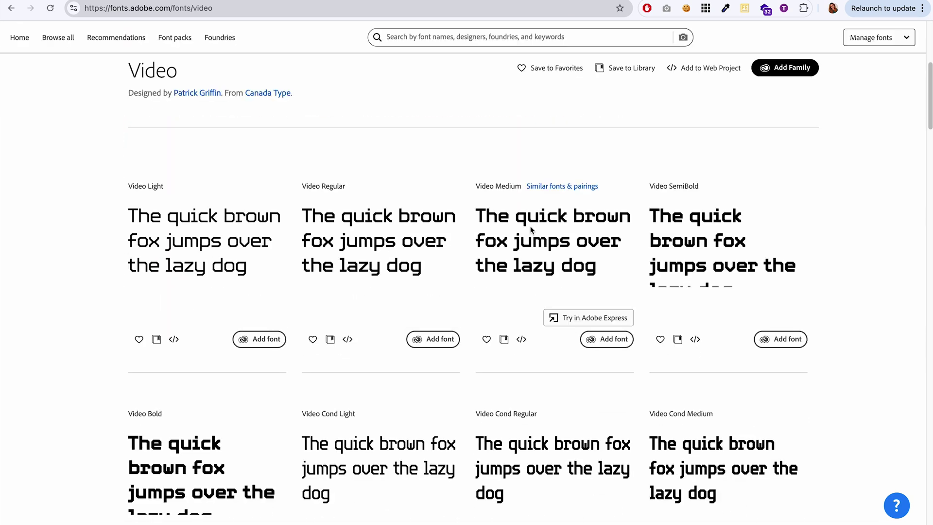
scroll(621, 273, down, 4)
scroll(249, 287, up, 1)
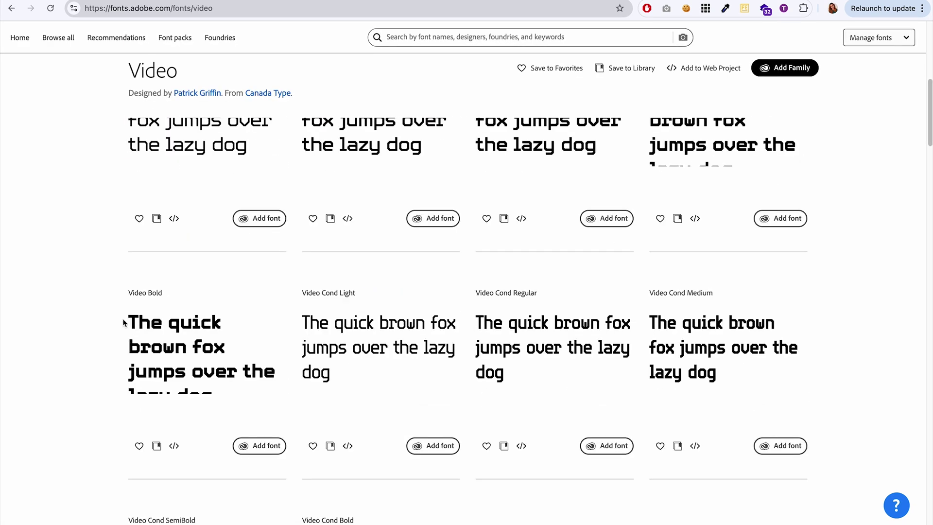
scroll(740, 280, up, 3)
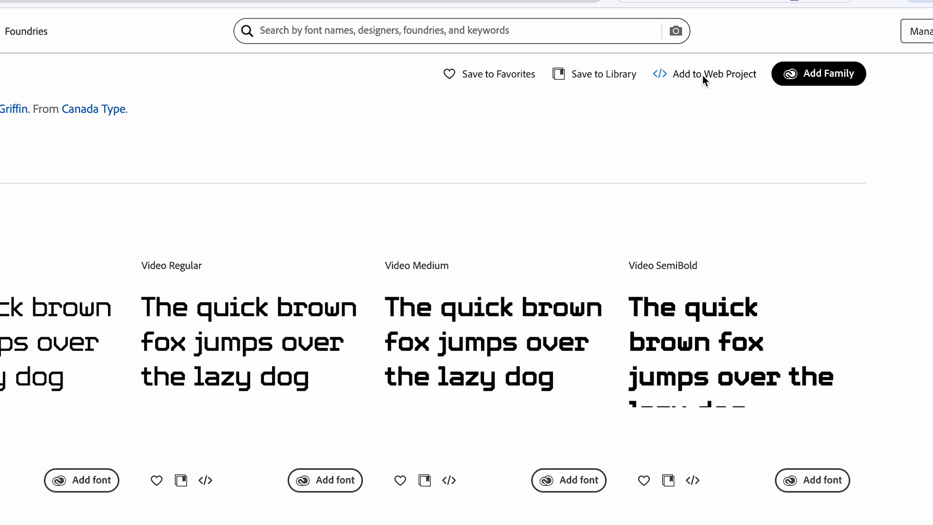
scroll(698, 76, up, 4)
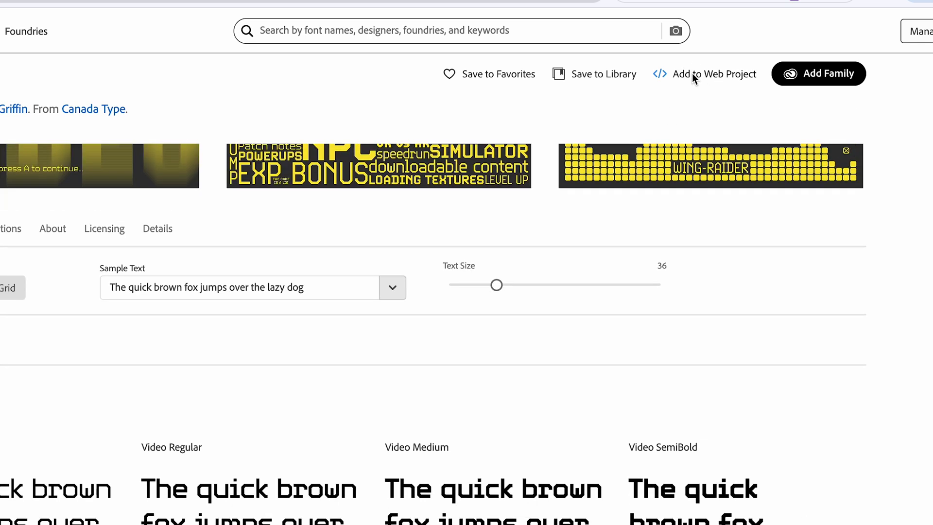
scroll(668, 158, down, 3)
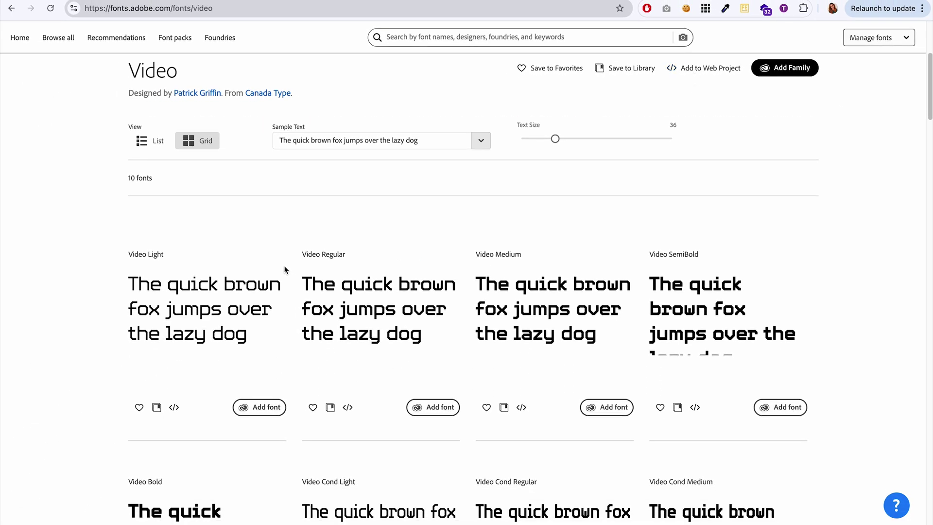
scroll(284, 270, down, 3)
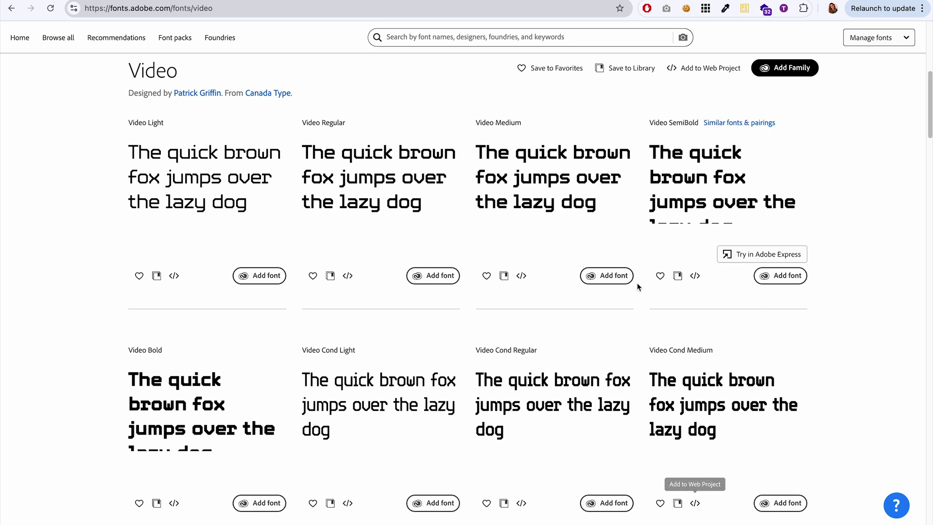
scroll(625, 292, up, 5)
Open Add fonts to a Web Project for Video and show all Video and Video Cond weights
click(715, 73)
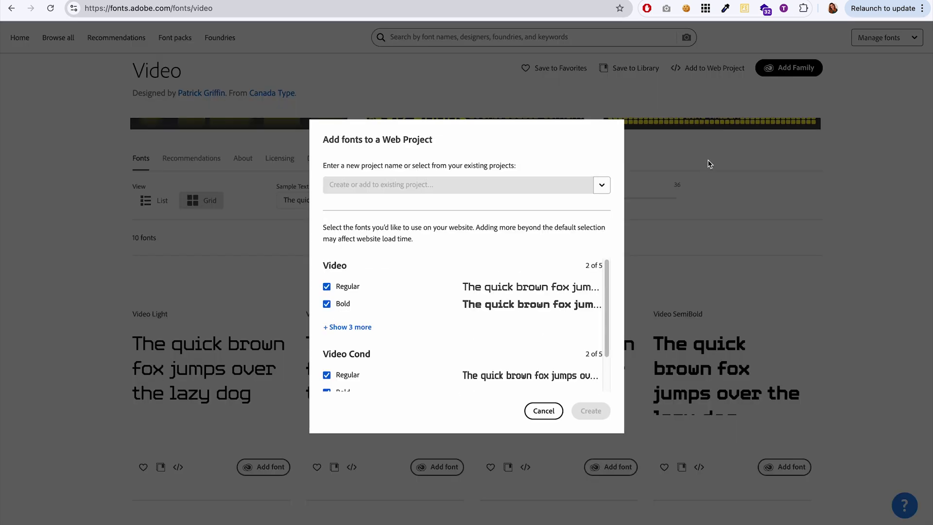
scroll(425, 298, down, 2)
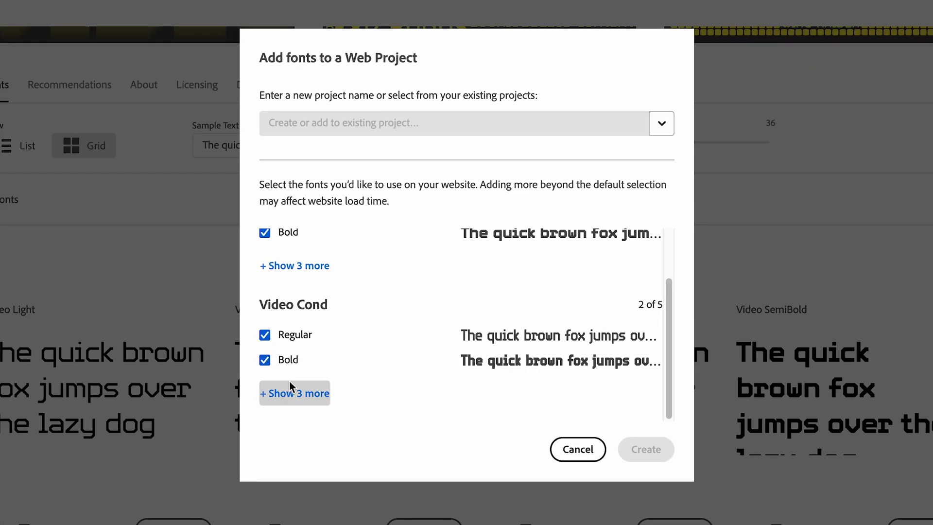
click(294, 393)
click(307, 265)
scroll(330, 374, up, 2)
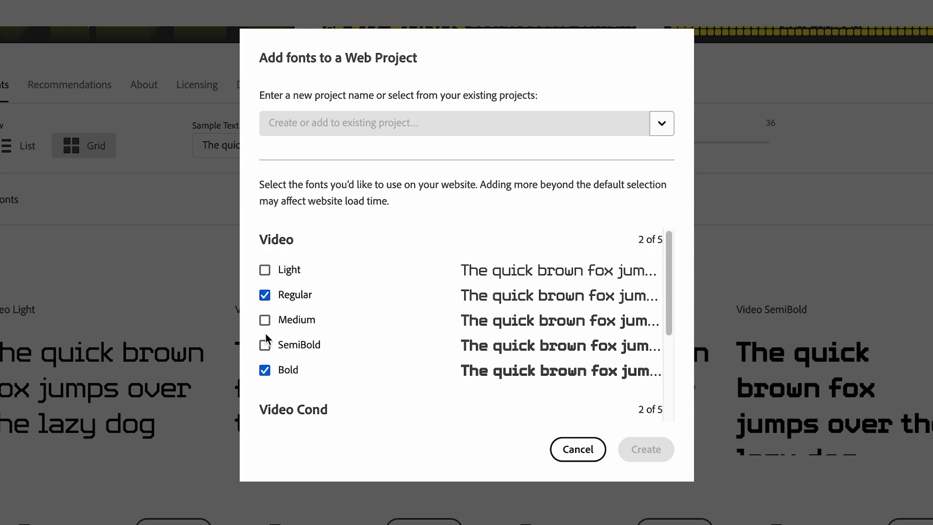
Select only Video SemiBold, clearing Video Regular, Video Bold, Video Cond Regular and Video Cond Bold
click(265, 371)
click(265, 345)
click(266, 295)
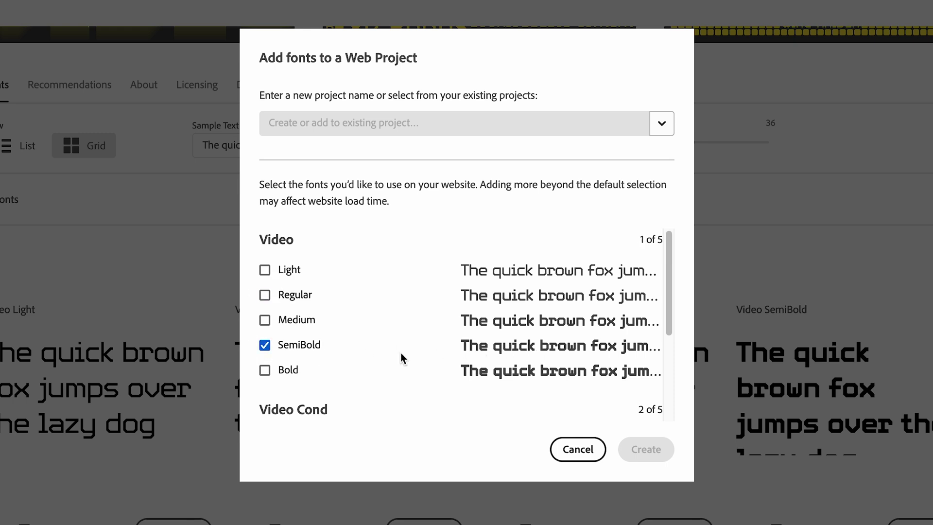
scroll(291, 351, down, 3)
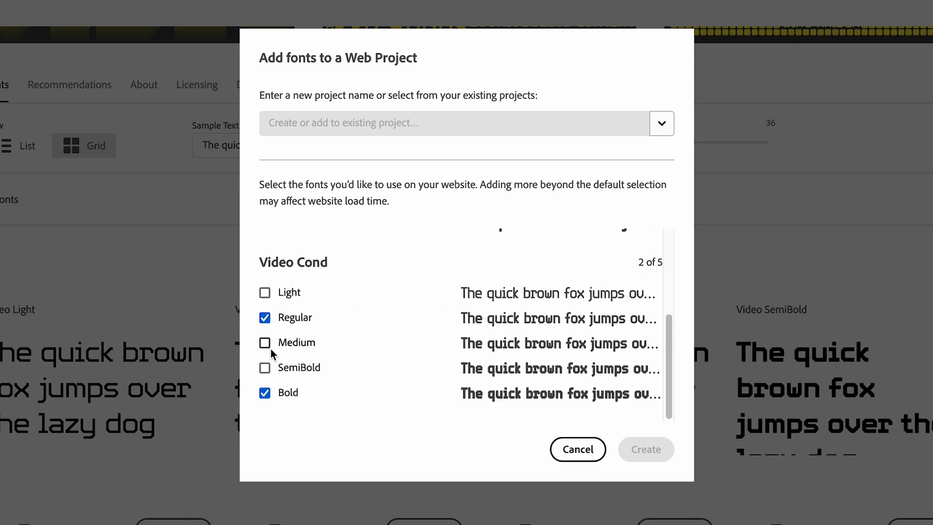
click(265, 317)
click(265, 393)
scroll(367, 382, up, 3)
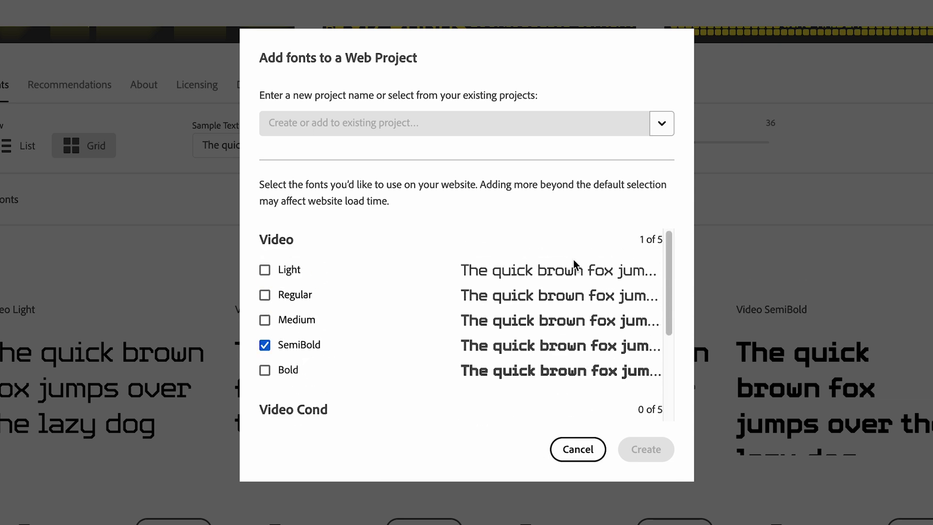
click(266, 270)
Create a new web project named 'Test Website' with Video SemiBold and copy its stylesheet embed code
click(662, 125)
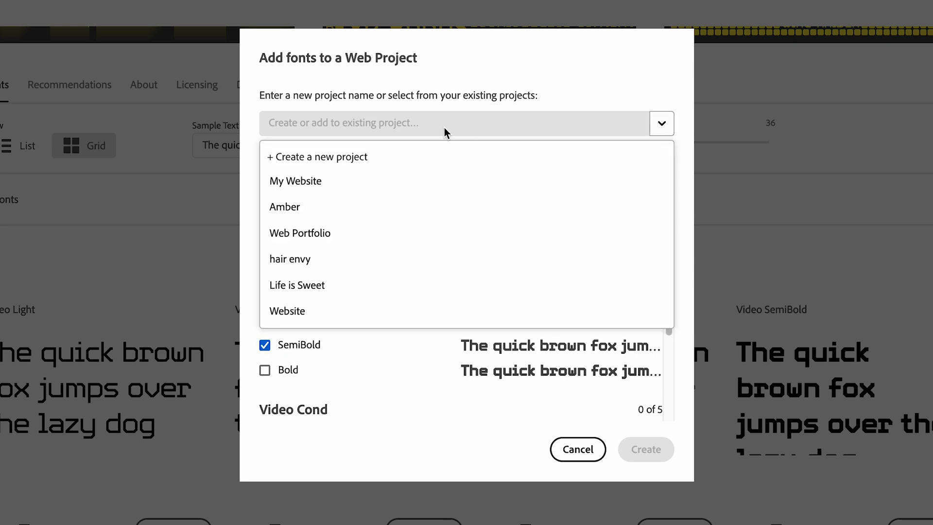
click(337, 156)
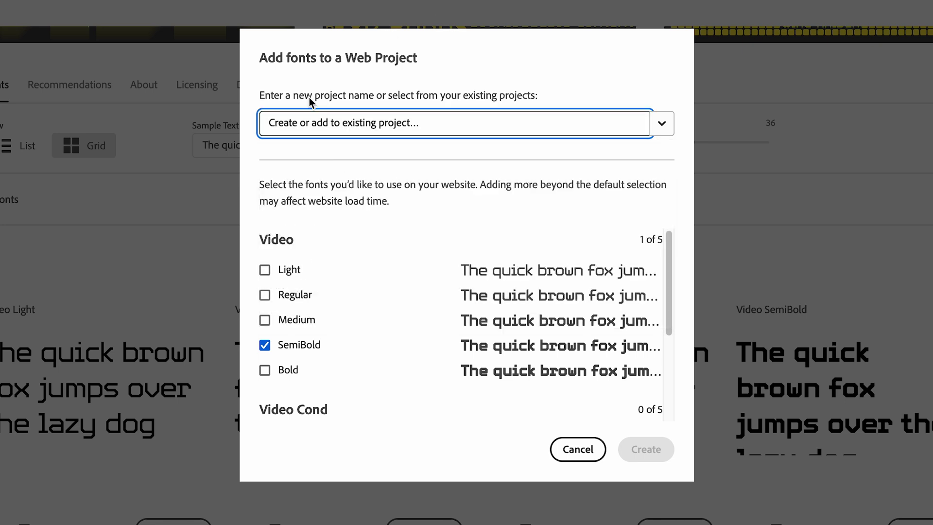
text(Test Website)
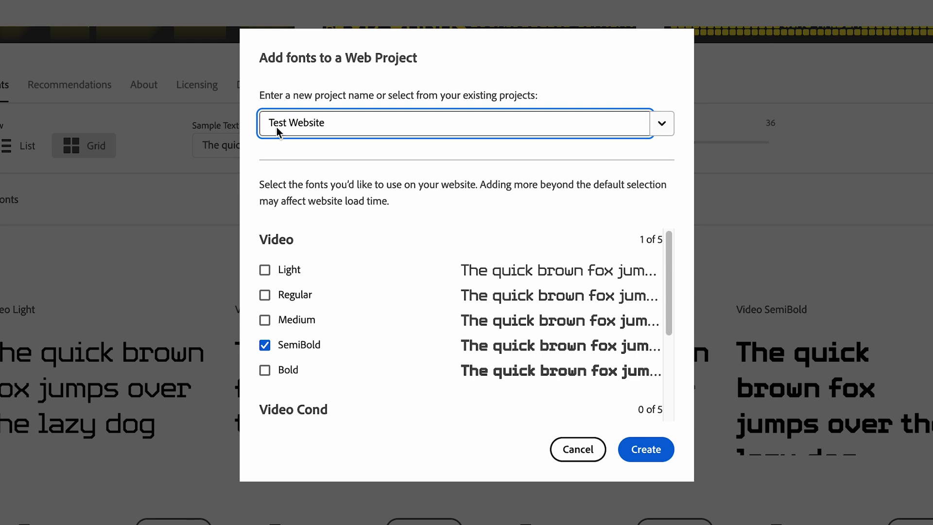
click(654, 453)
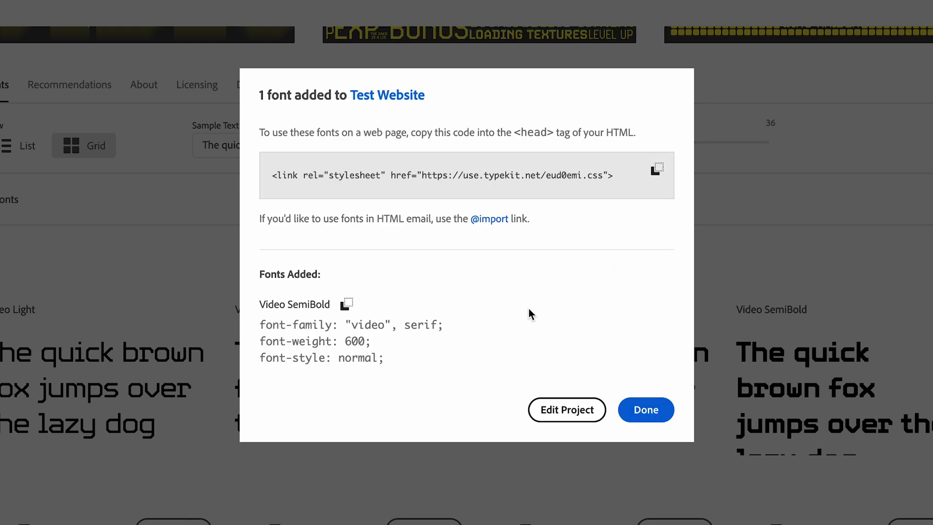
drag(634, 175, 258, 178)
click(658, 176)
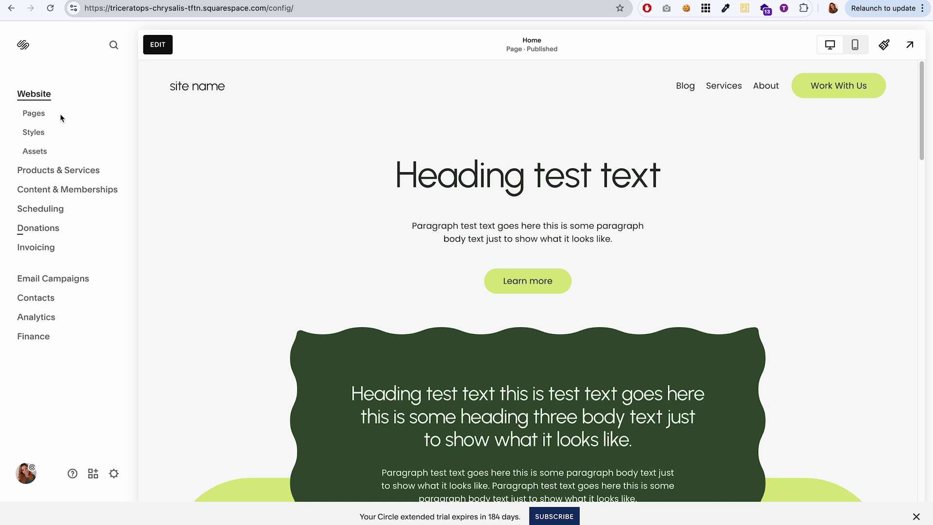
Paste the use.typekit.net stylesheet link into the Code Injection HEADER box and save
click(39, 114)
scroll(86, 287, down, 5)
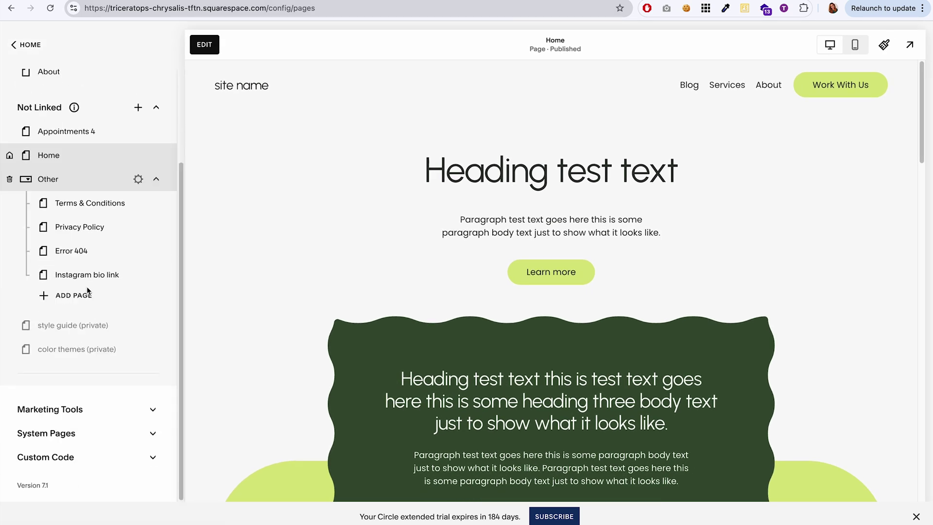
click(72, 455)
scroll(71, 456, down, 1)
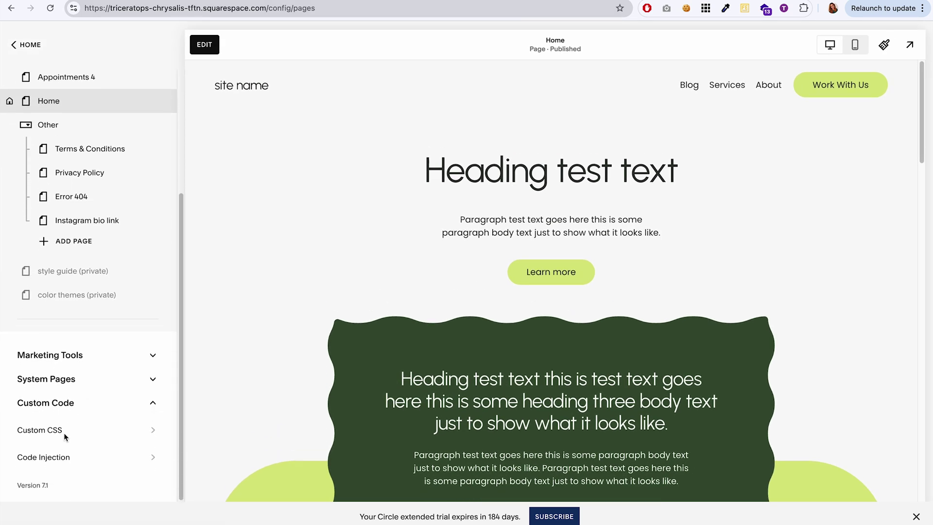
click(53, 460)
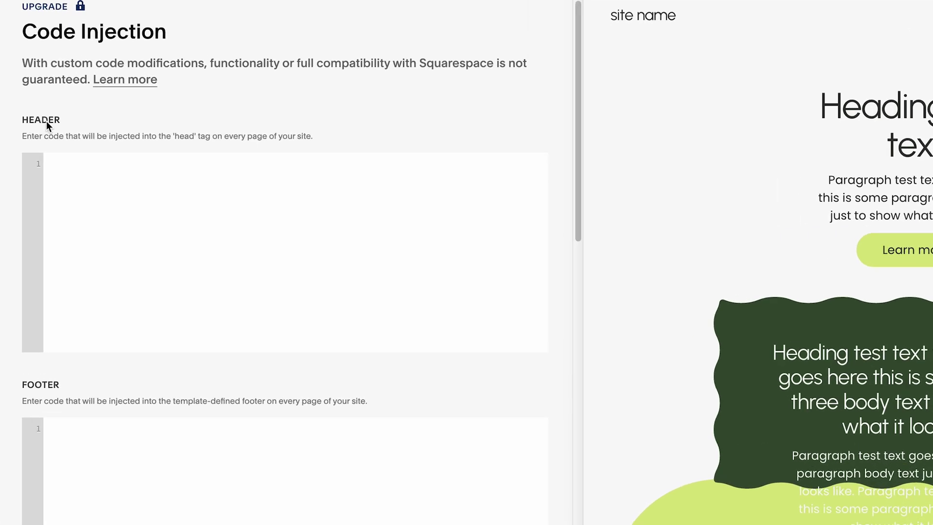
click(173, 227)
key(ctrl+v)
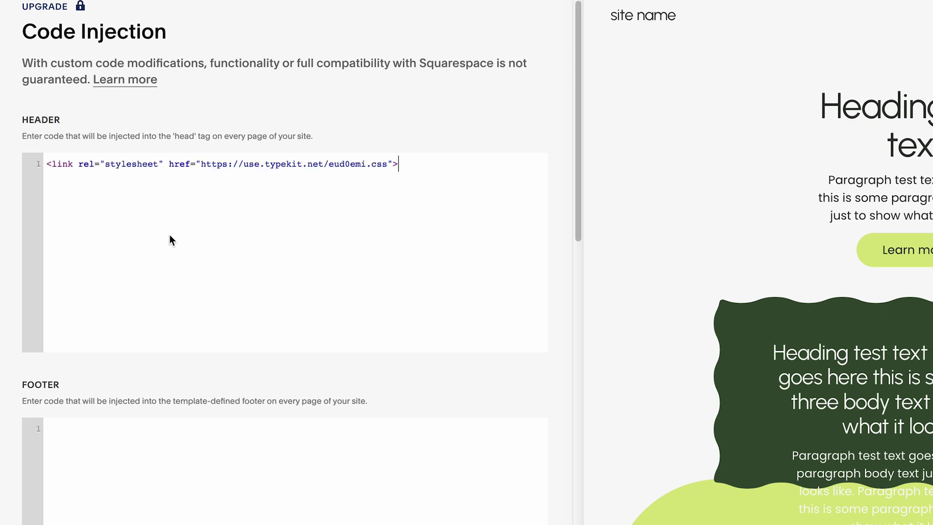
click(27, 34)
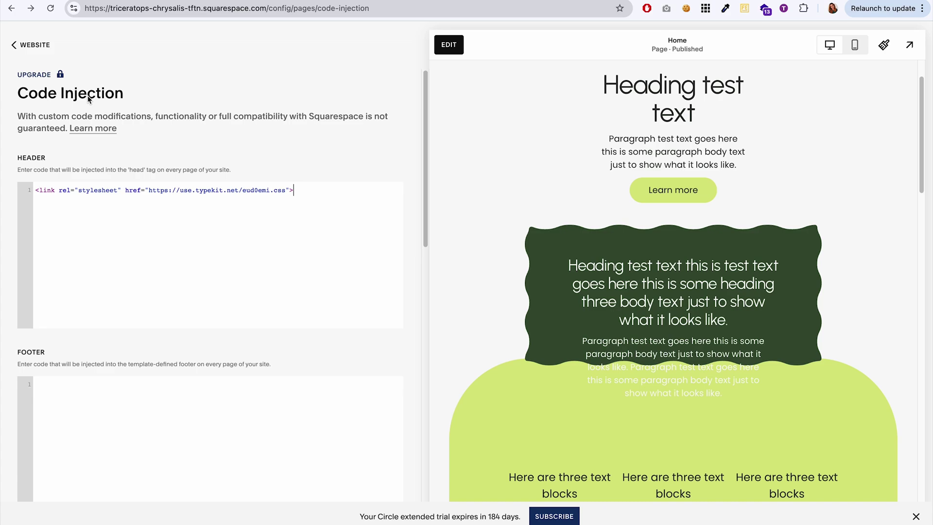
Open the Select a Plan comparison and scroll to the Code injection row to check plan requirements
click(34, 75)
click(467, 320)
scroll(486, 194, down, 3)
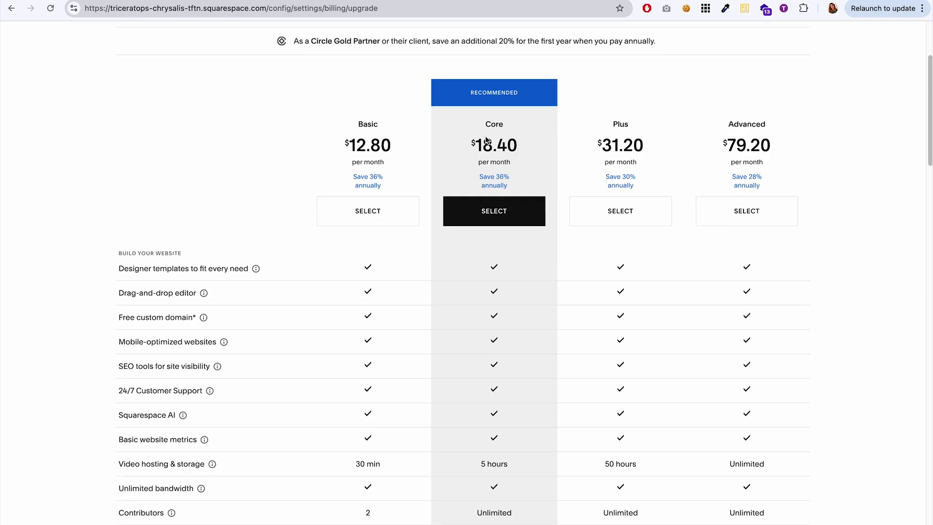
scroll(505, 411, down, 5)
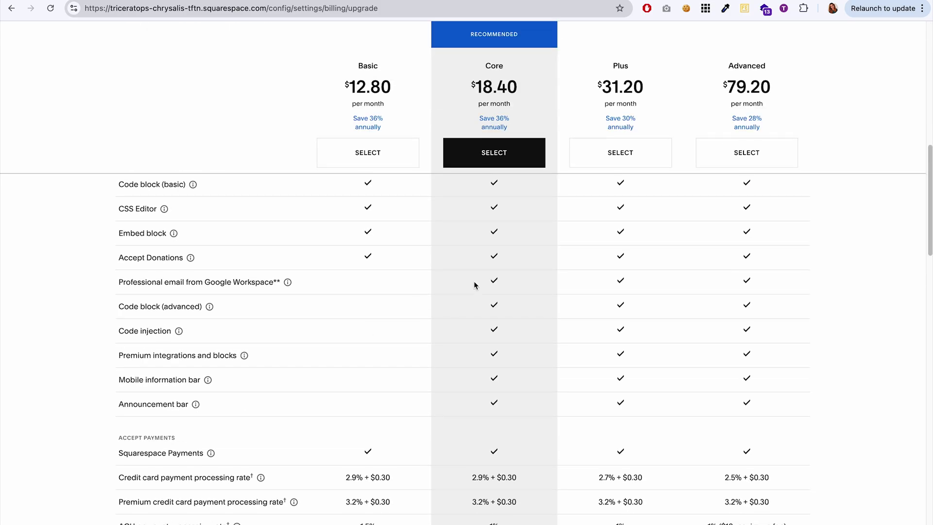
drag(125, 325, 187, 326)
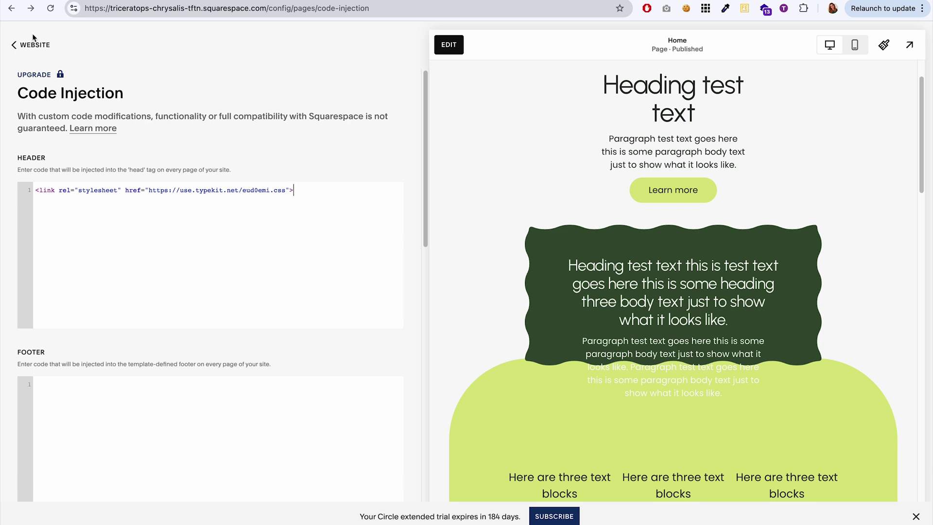
Return to Pages and open Custom Code > Custom CSS, showing the empty CSS editor
click(27, 48)
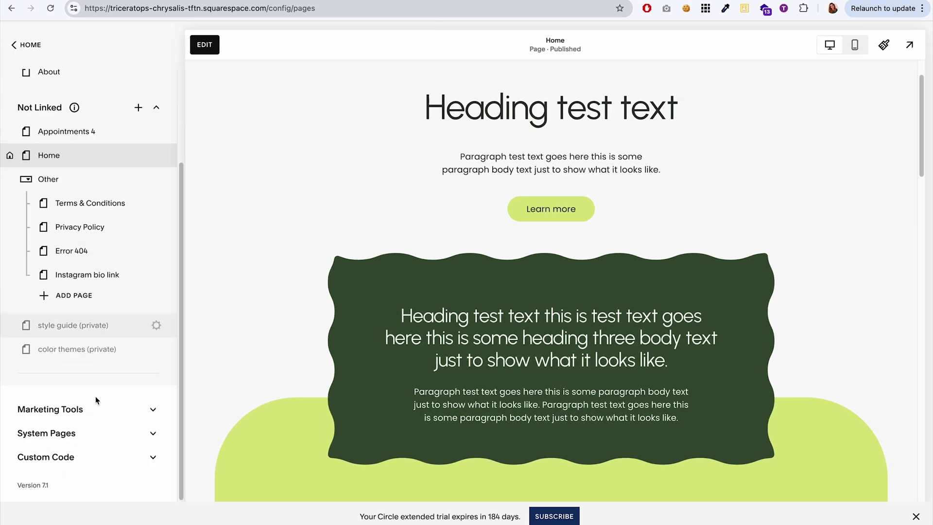
click(83, 458)
click(57, 447)
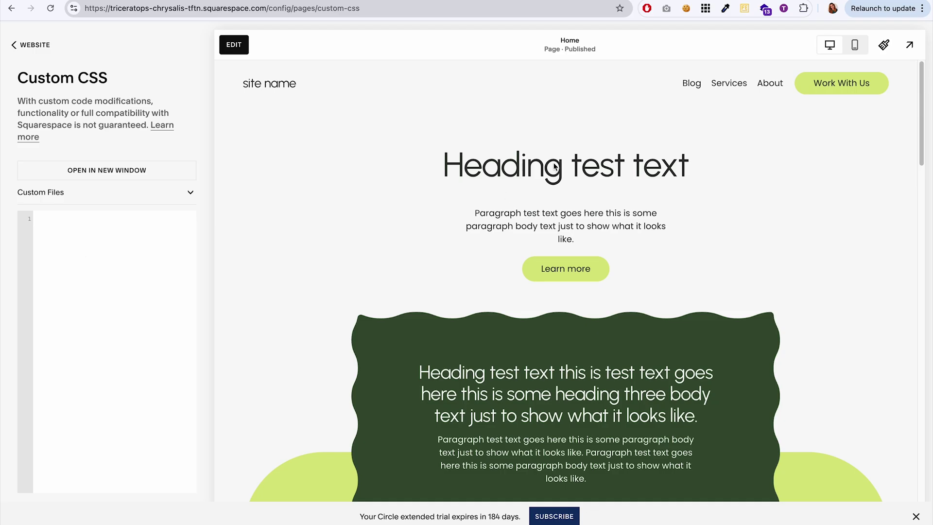
scroll(554, 167, down, 3)
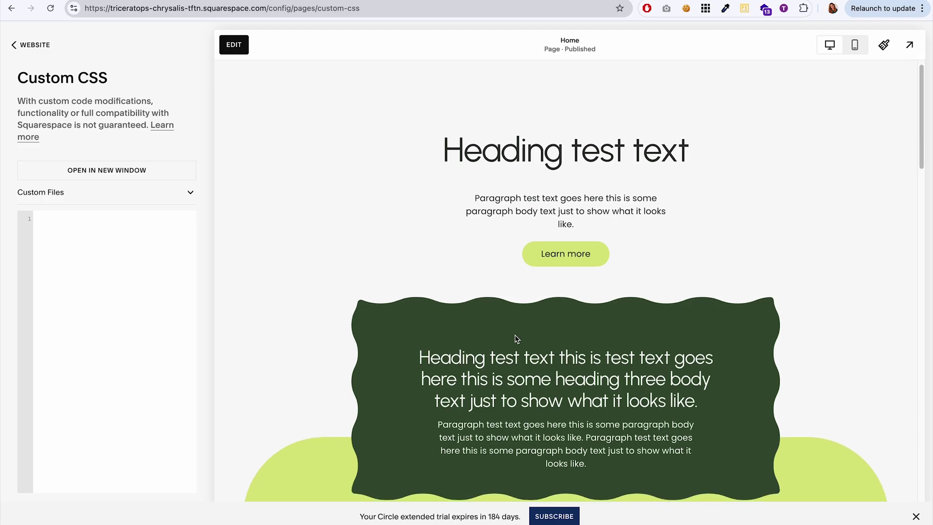
scroll(512, 406, up, 2)
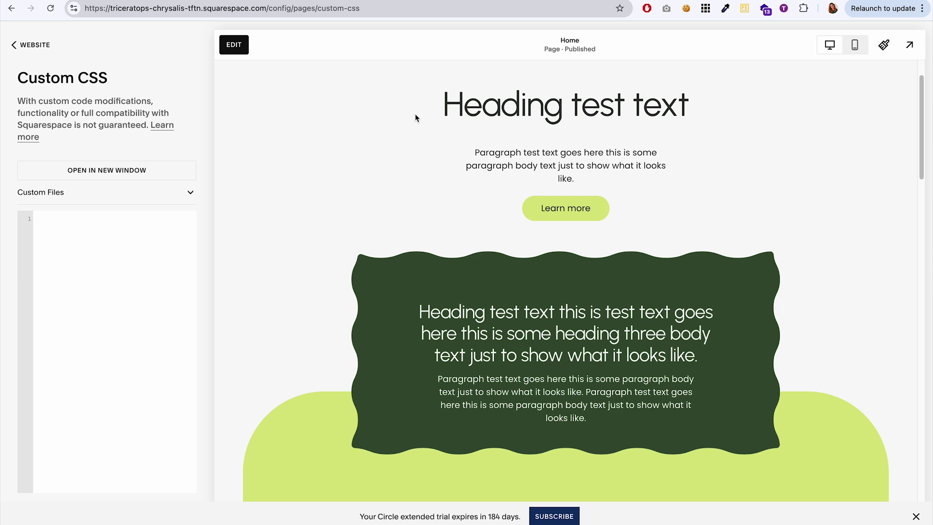
click(234, 45)
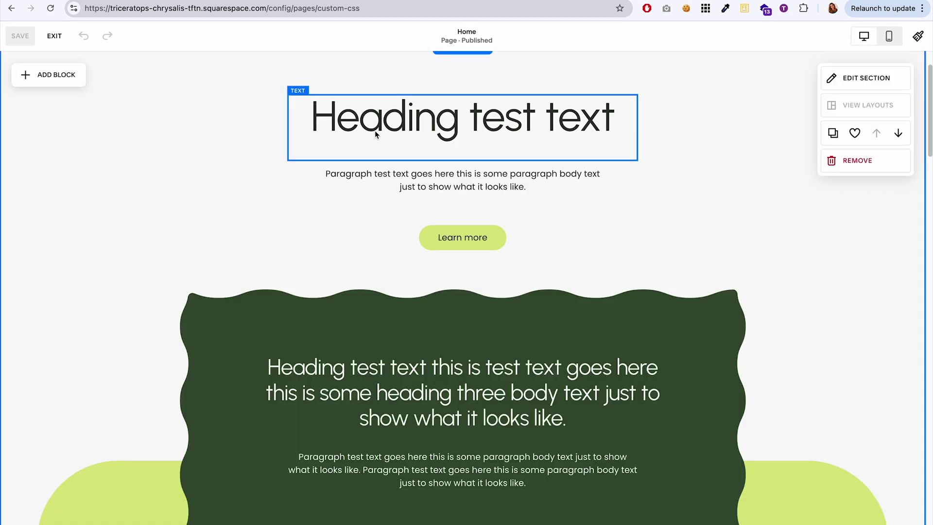
click(375, 130)
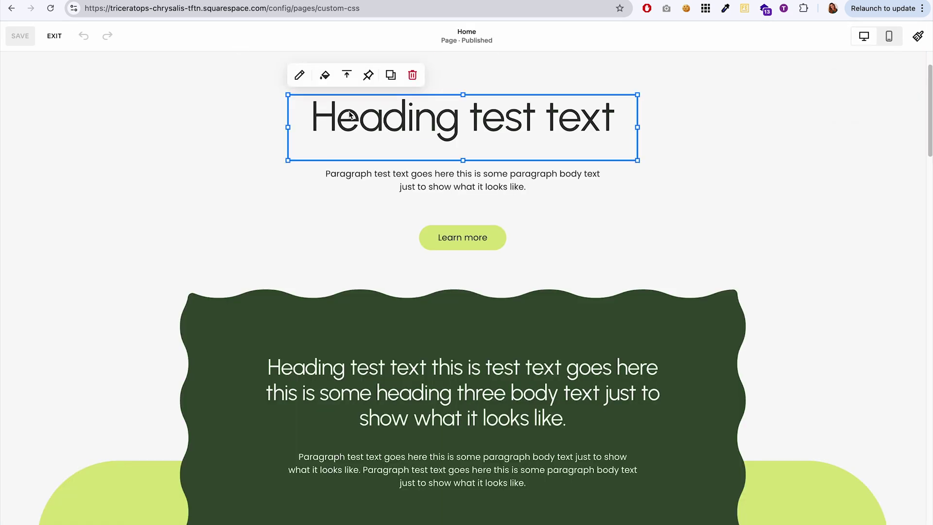
click(350, 117)
click(346, 128)
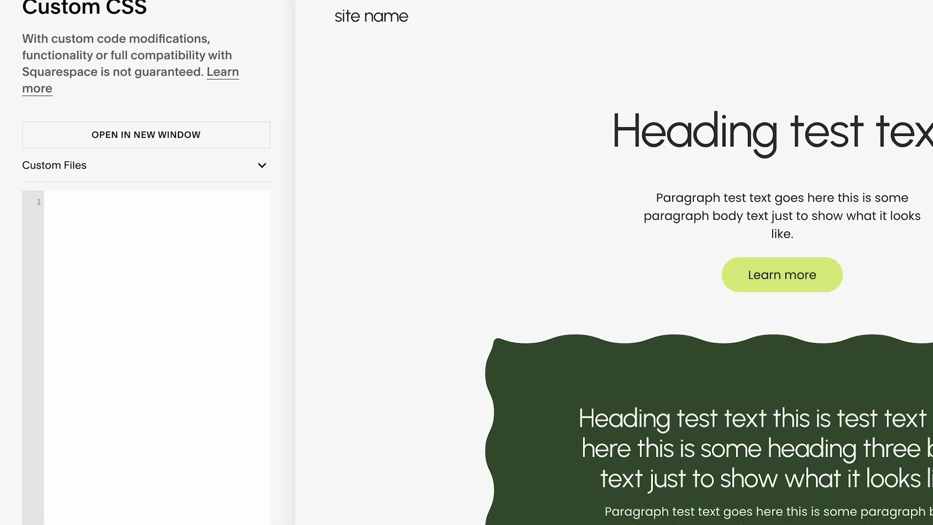
Start an h1 rule and paste in the Video SemiBold font-family, weight and style declarations
text(h1 {)
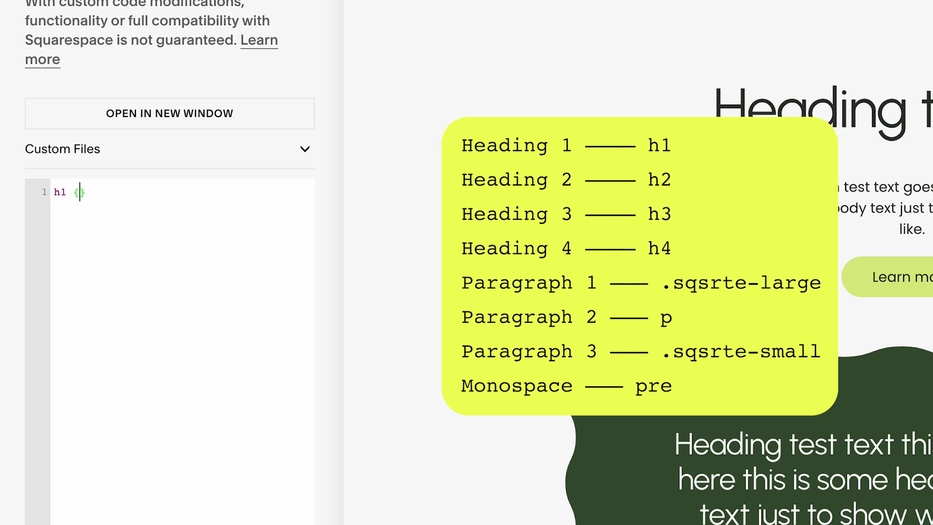
key(Return)
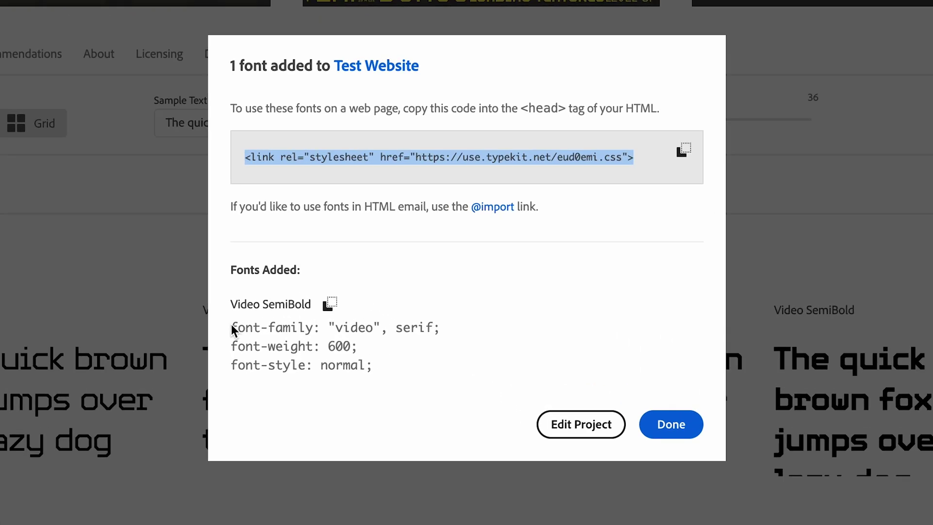
drag(323, 323, 410, 350)
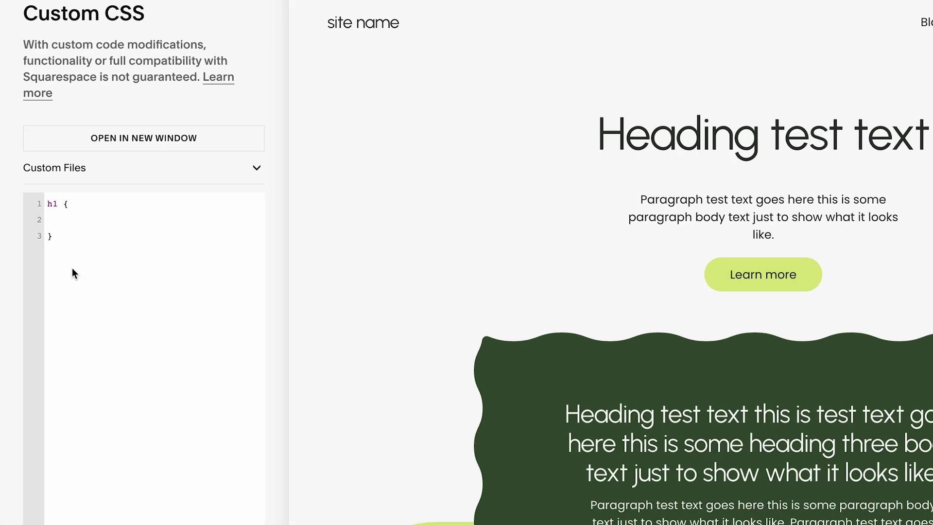
key(ctrl+v)
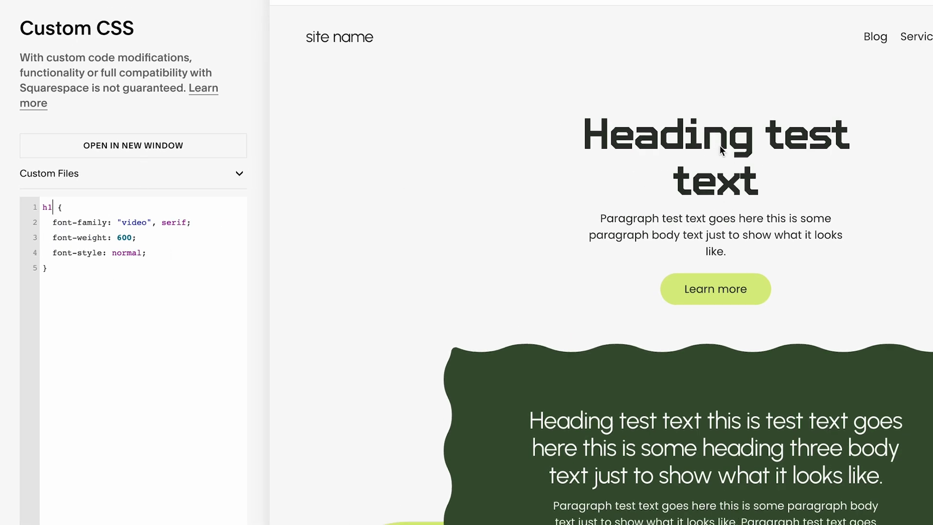
Extend the rule's selector to h2, h3, h4 and the heading links h1 a–h4 a
text(, h2, h3, h4,)
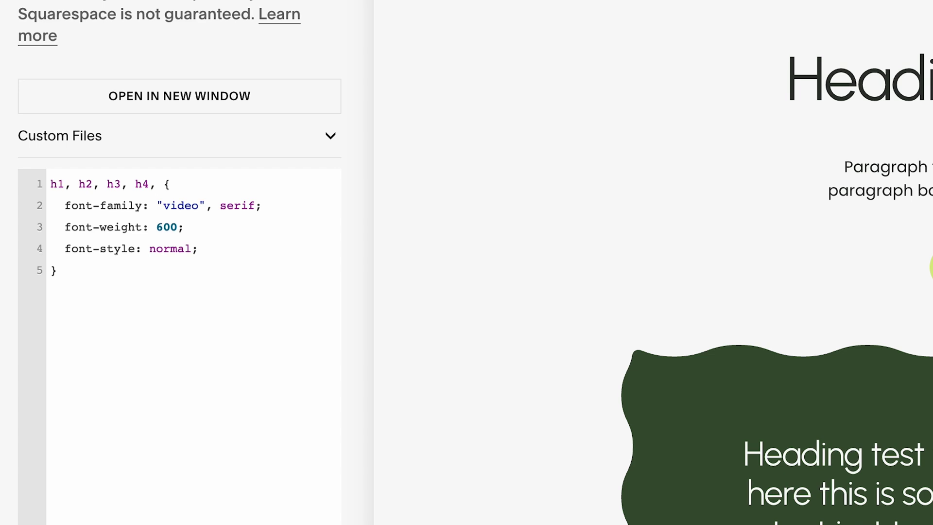
text(h1 a, h2 a, h3 a, h4 a)
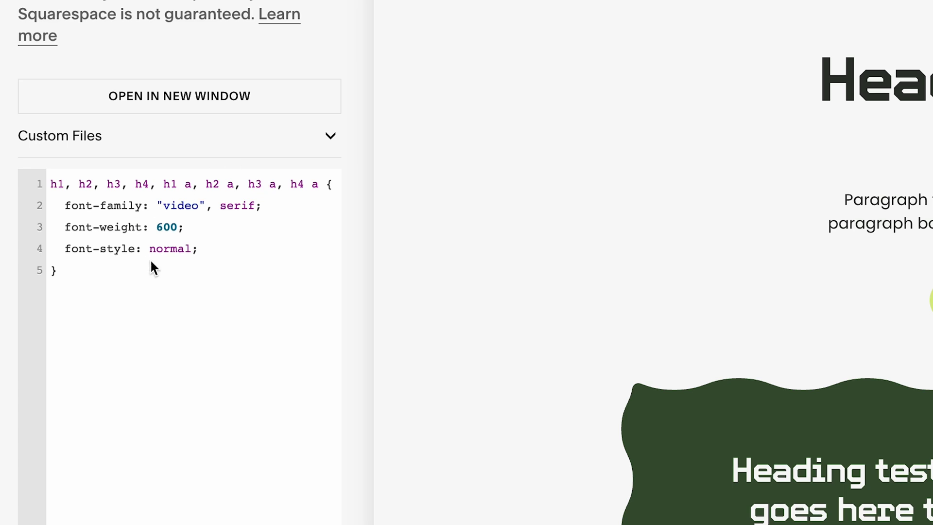
drag(169, 184, 311, 185)
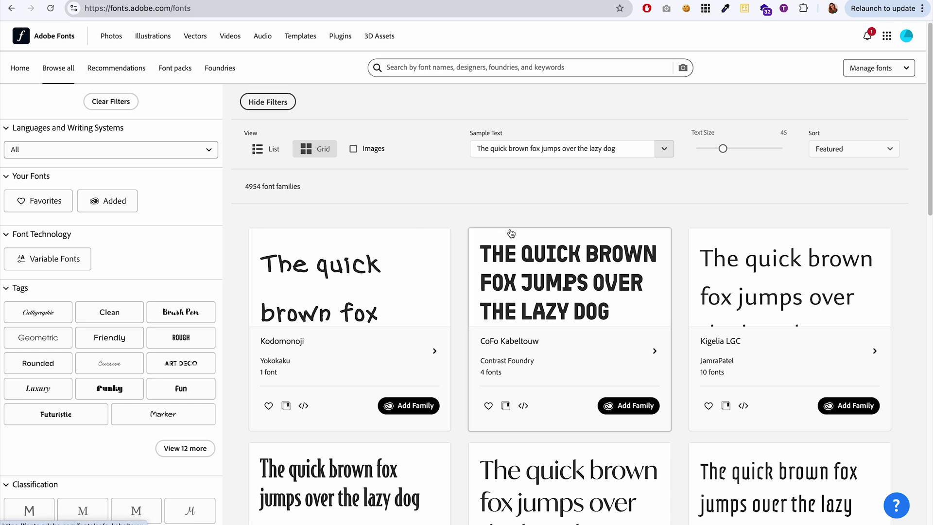
Filter the Adobe Fonts catalogue to the Serif classification and open the 8-style Ellery family page
scroll(505, 291, down, 1)
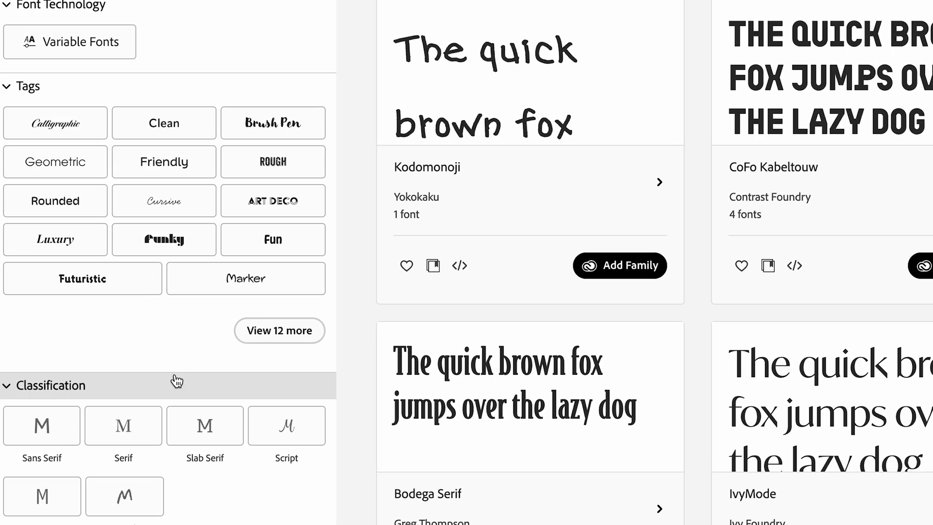
click(90, 511)
click(125, 321)
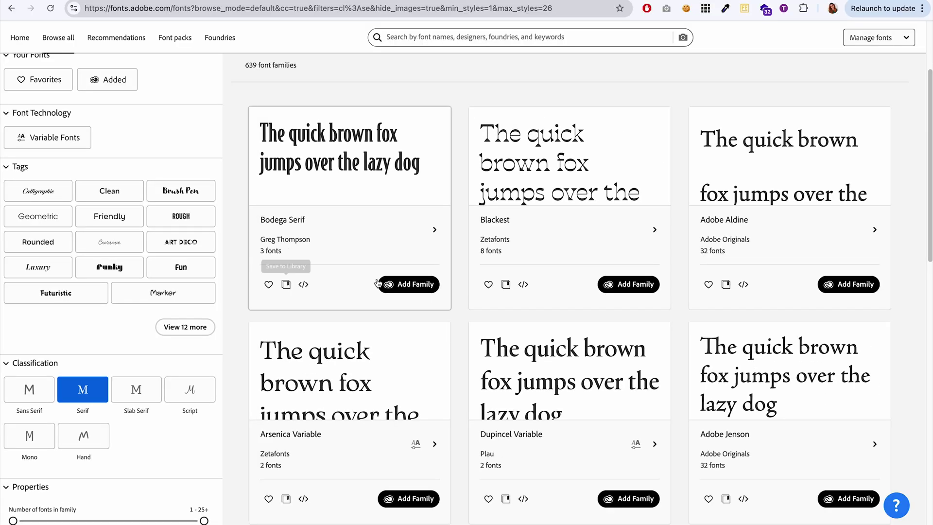
scroll(378, 283, down, 8)
click(474, 311)
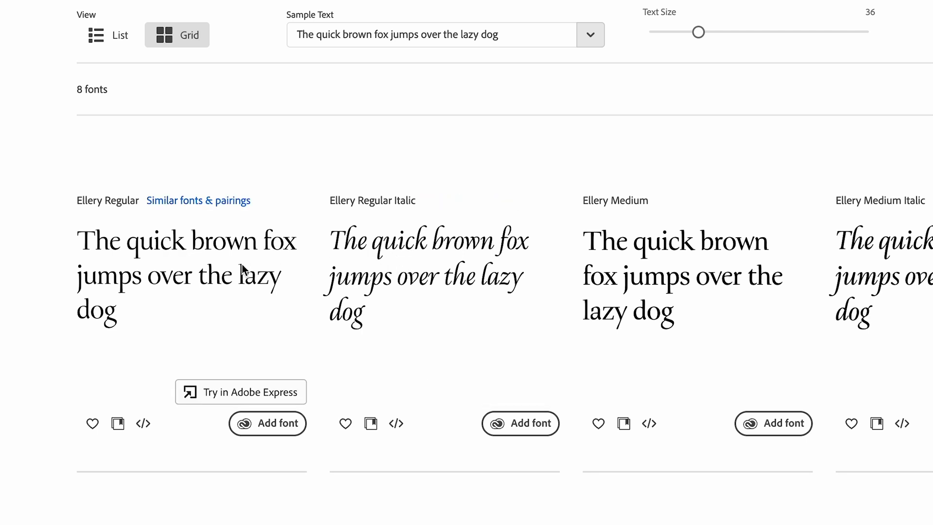
scroll(223, 295, down, 1)
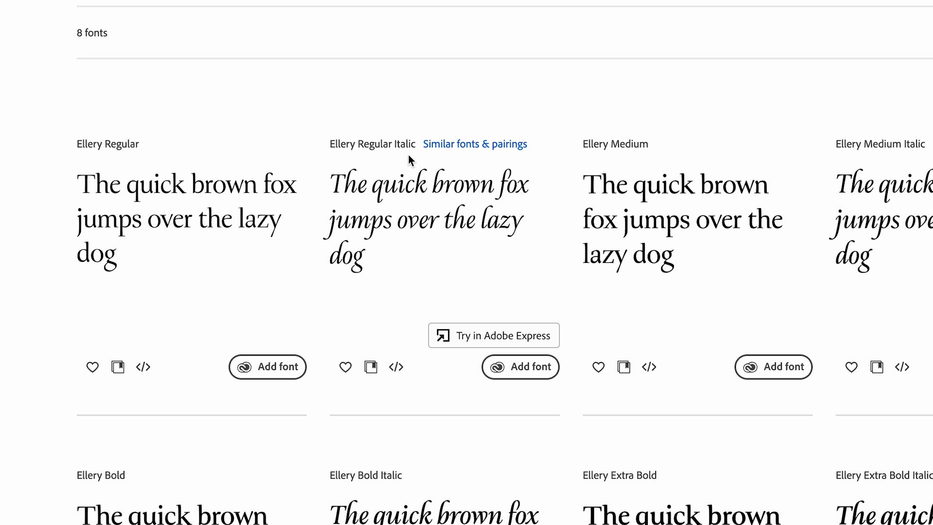
Add Ellery Regular to the Test Website web project and save
scroll(194, 243, down, 1)
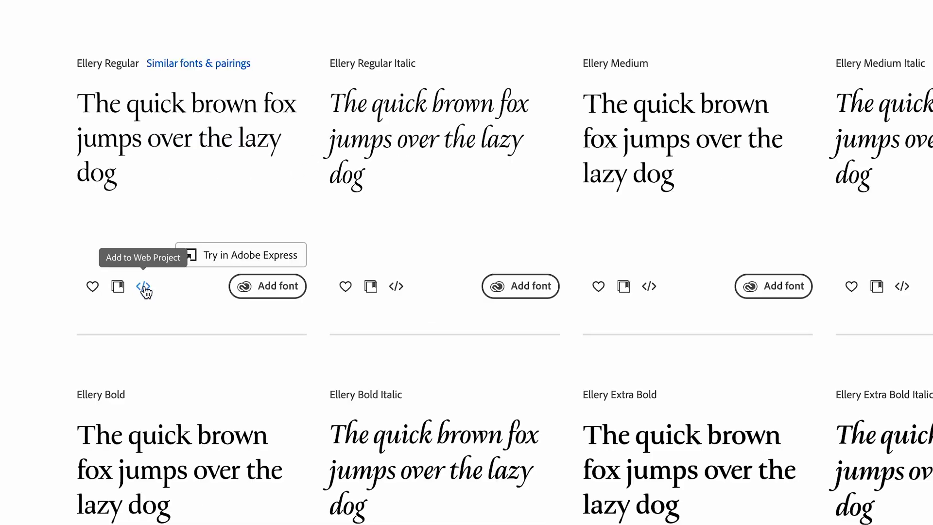
click(144, 288)
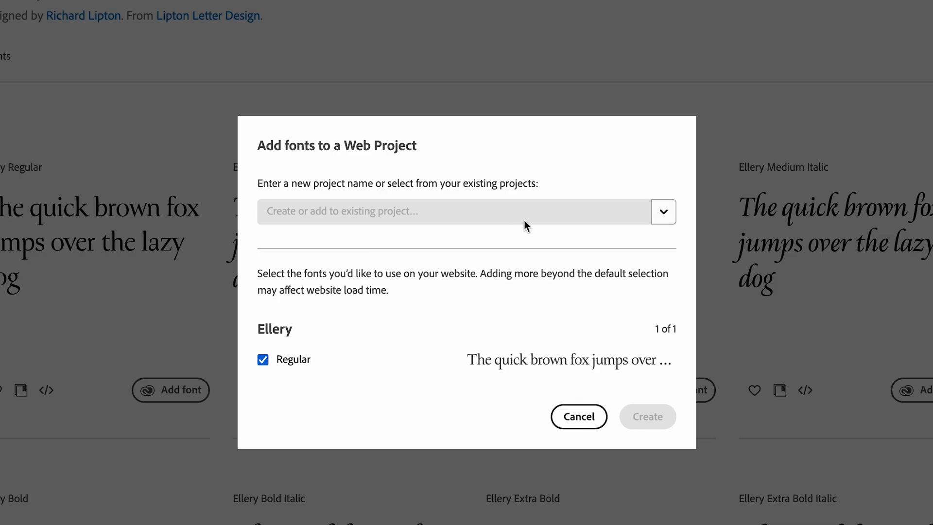
click(663, 213)
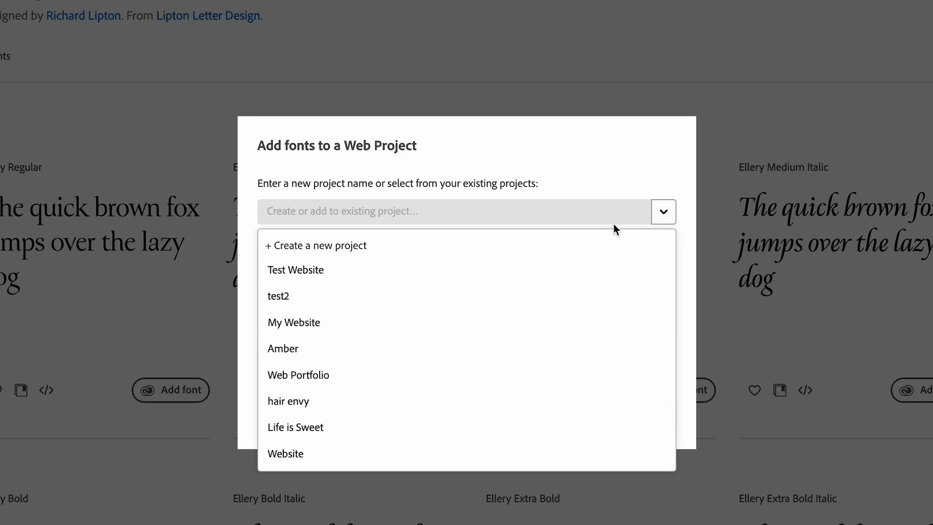
click(309, 271)
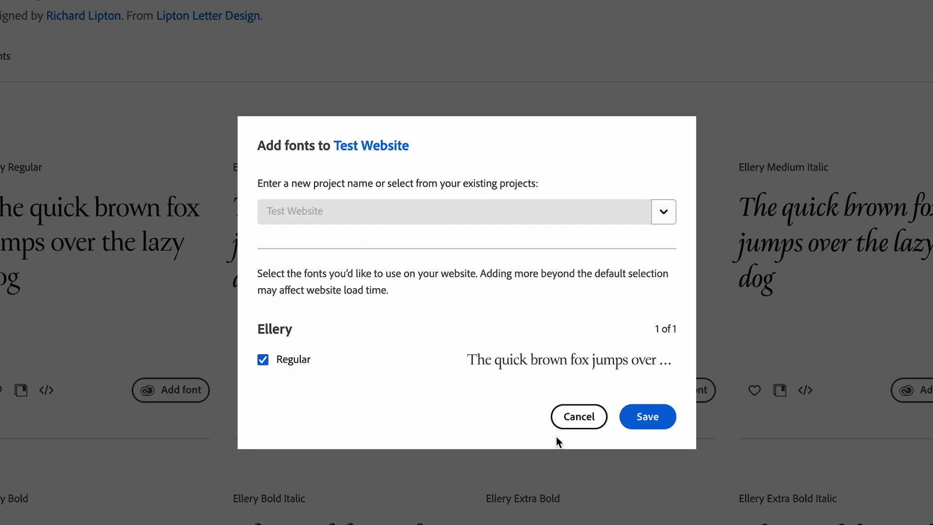
click(648, 416)
Select the stylesheet embed link and the Ellery Regular CSS declarations
drag(617, 203, 266, 207)
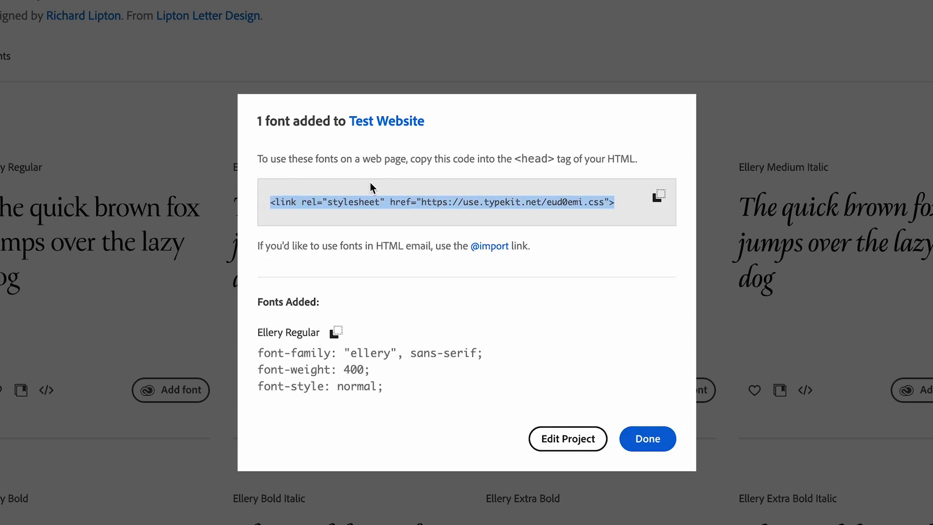
double_click(567, 210)
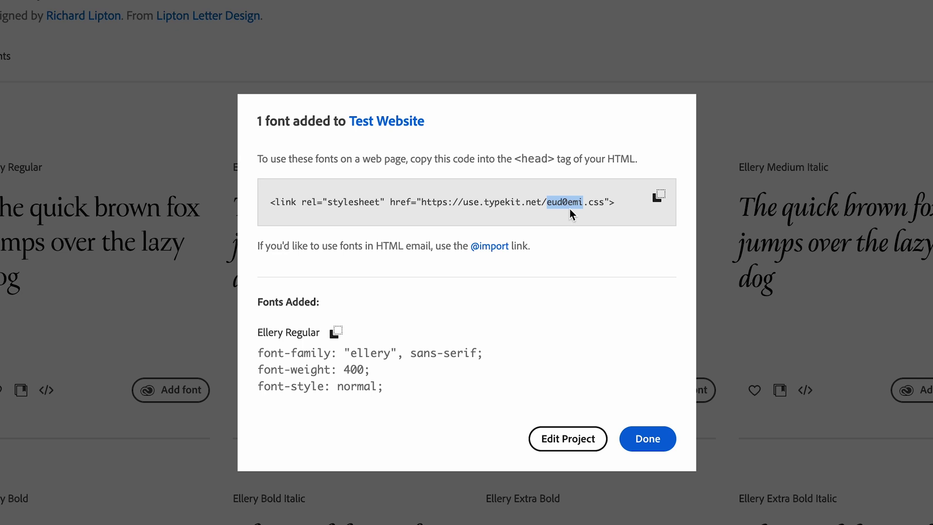
drag(615, 202, 271, 203)
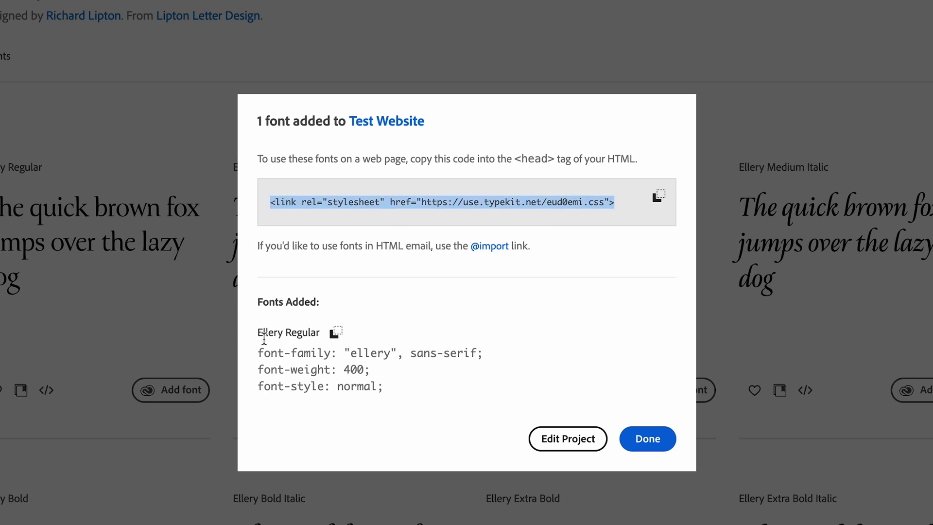
drag(264, 352, 433, 391)
click(373, 385)
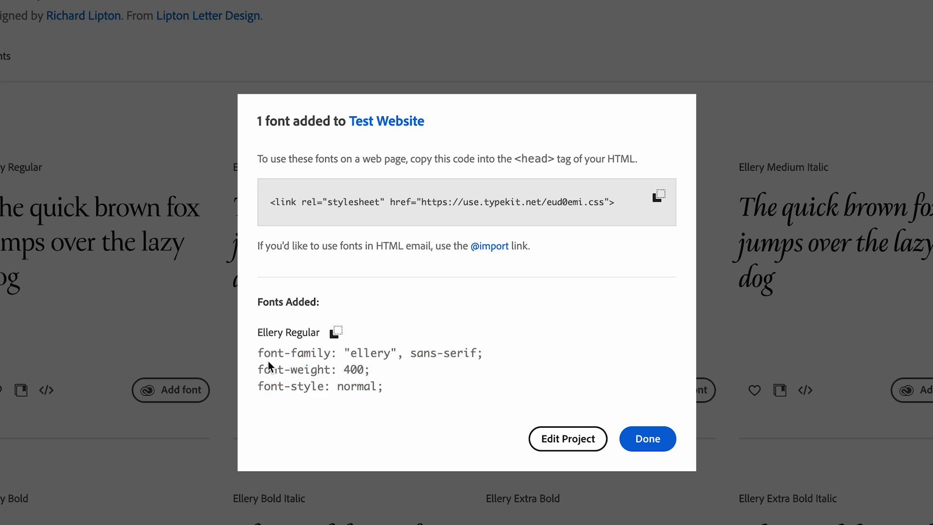
double_click(382, 354)
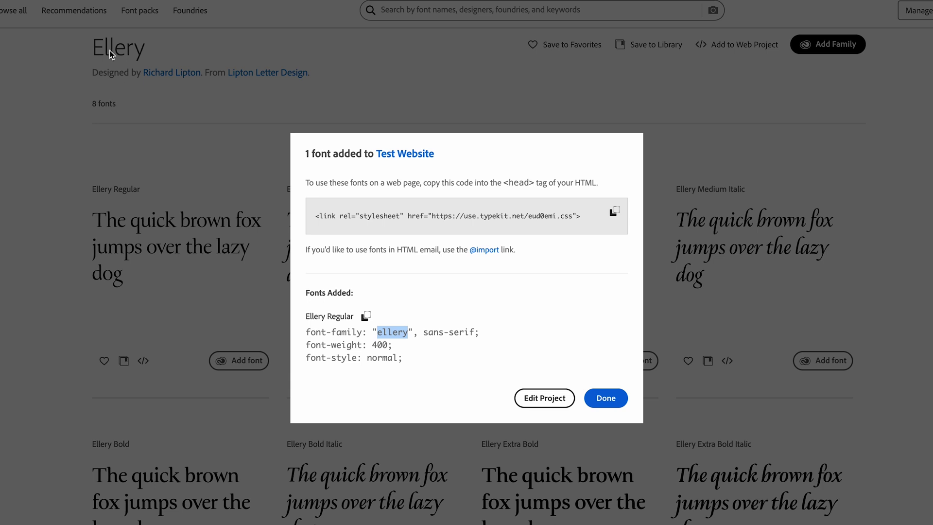
drag(452, 358, 296, 323)
key(ctrl+c)
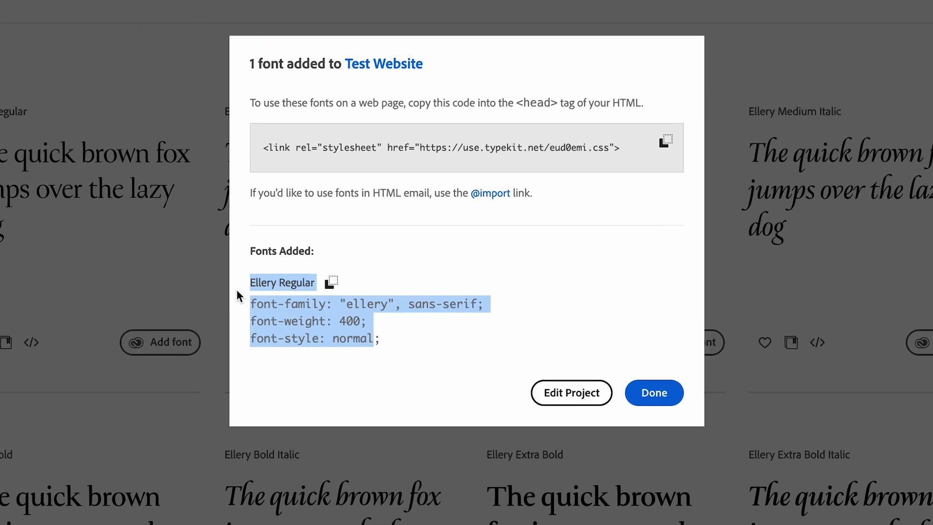
click(361, 325)
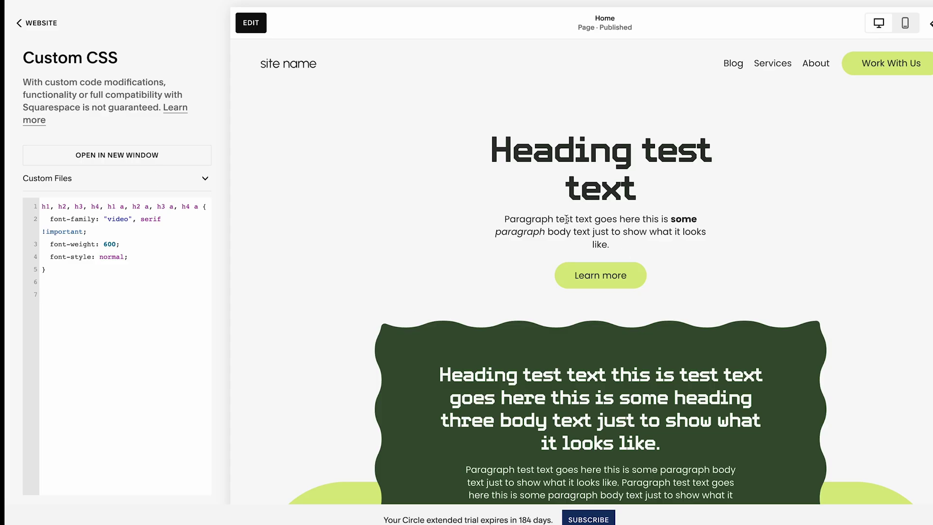
Check the current fonts of the hero paragraph, the green section paragraph and the main heading
triple_click(566, 219)
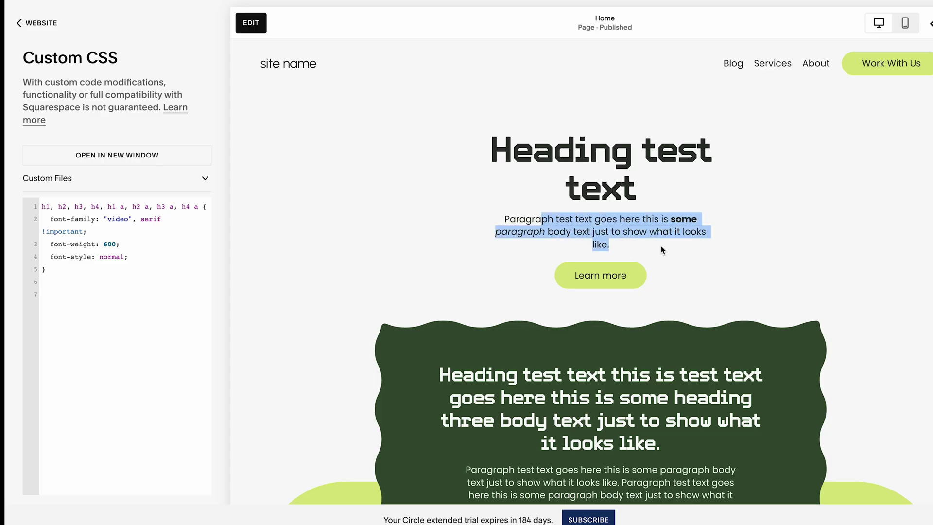
triple_click(529, 465)
click(561, 425)
drag(527, 142, 618, 185)
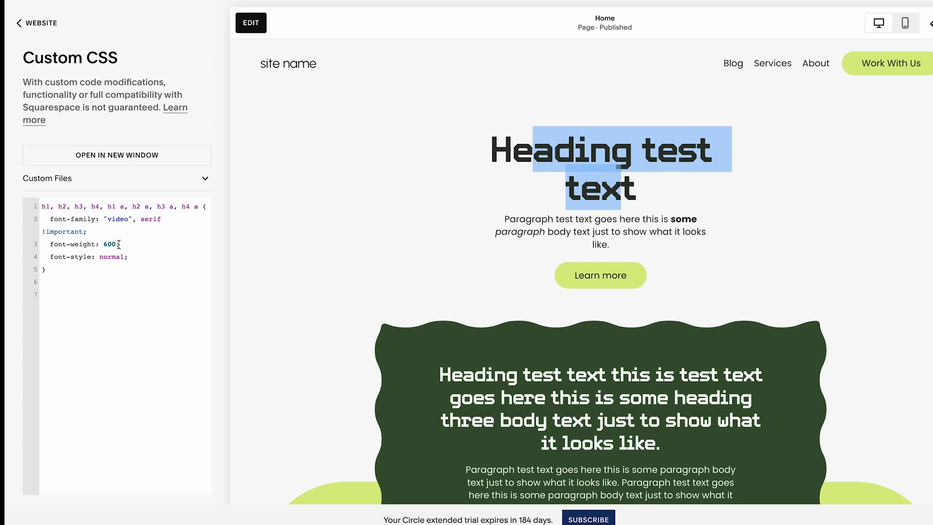
click(445, 193)
Add a 'p {' rule to the Custom CSS with the pasted Ellery weight 400 declarations
scroll(451, 287, up, 1)
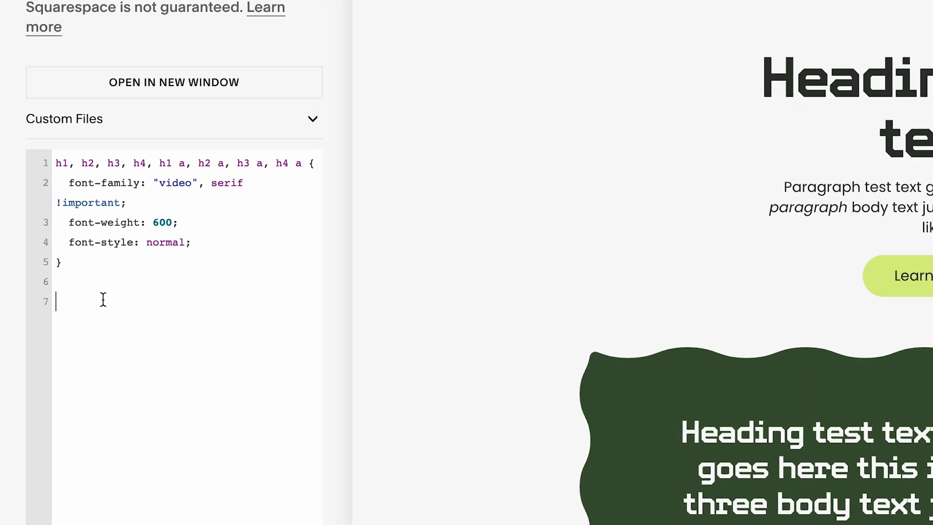
text(p {)
key(Return)
key(ctrl+v)
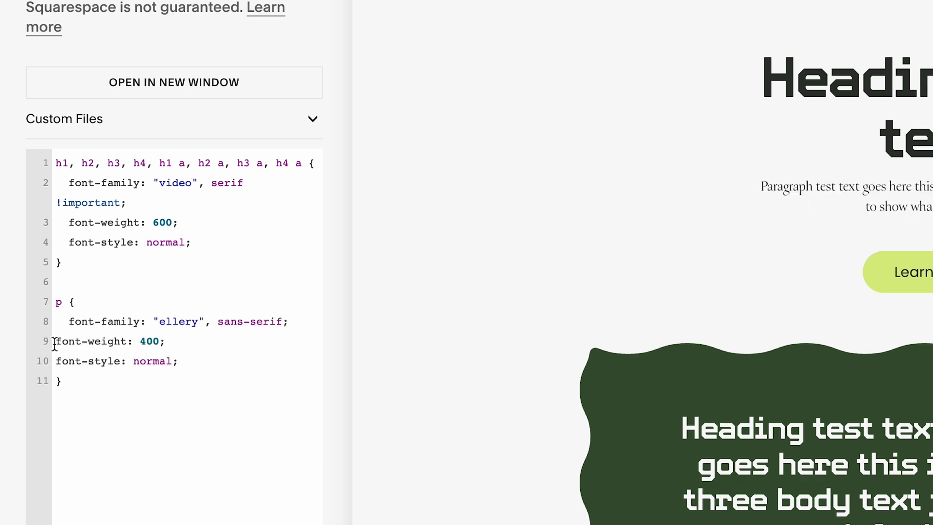
Check the restyled Ellery paragraph in the preview and save the custom CSS
double_click(576, 227)
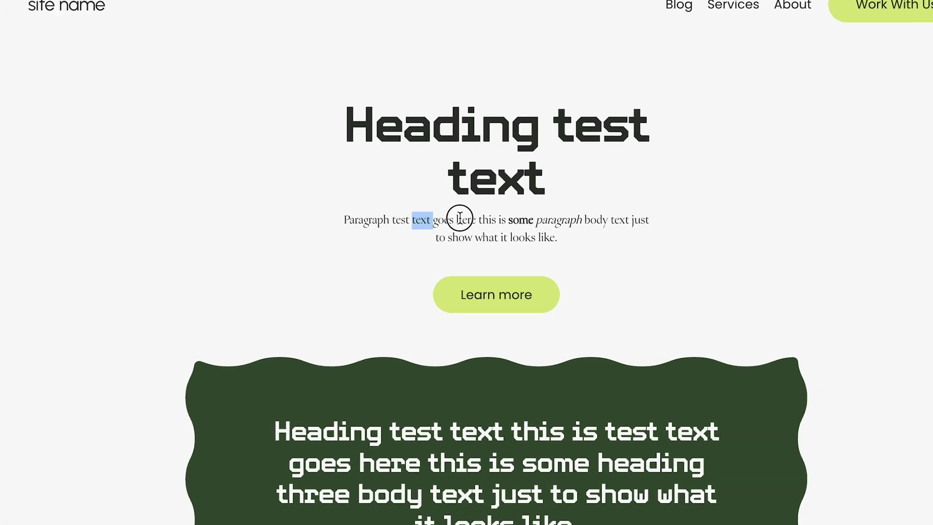
drag(460, 218, 602, 219)
click(534, 232)
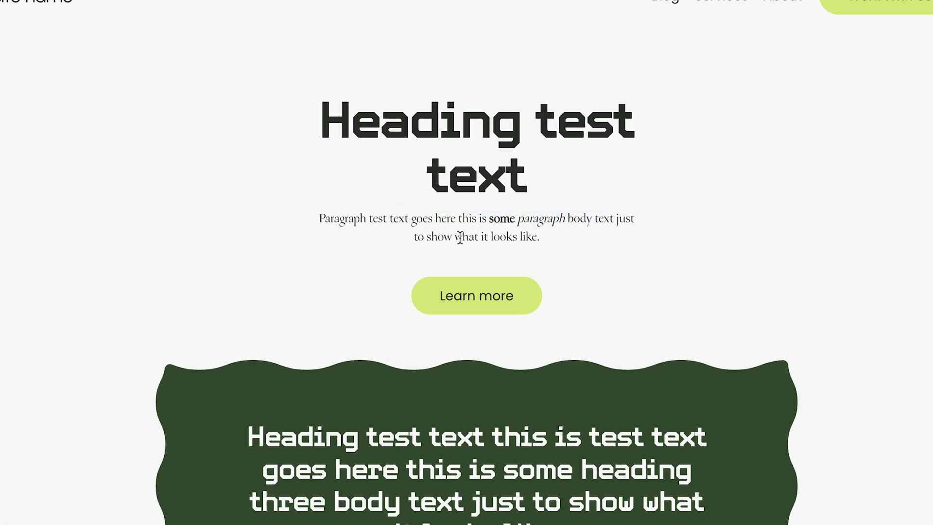
click(25, 36)
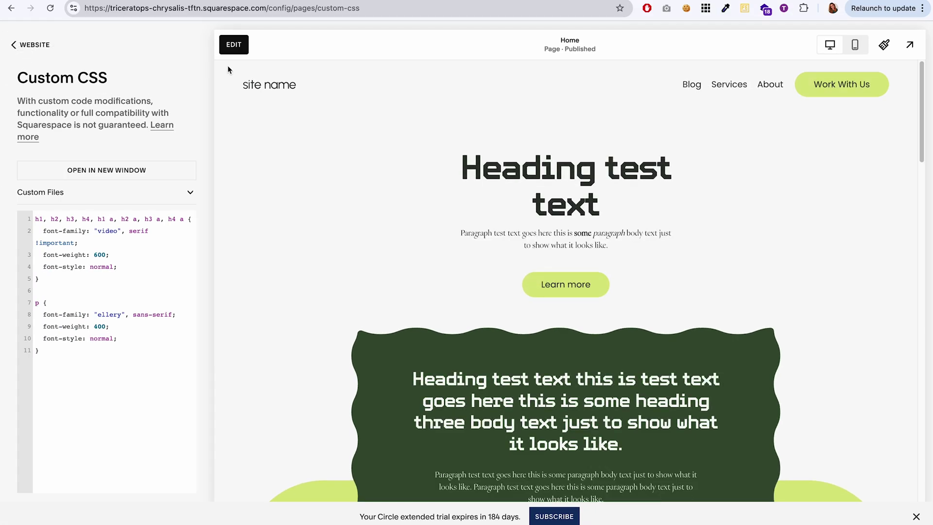
Go to Site Styles > Fonts > Paragraphs
click(884, 44)
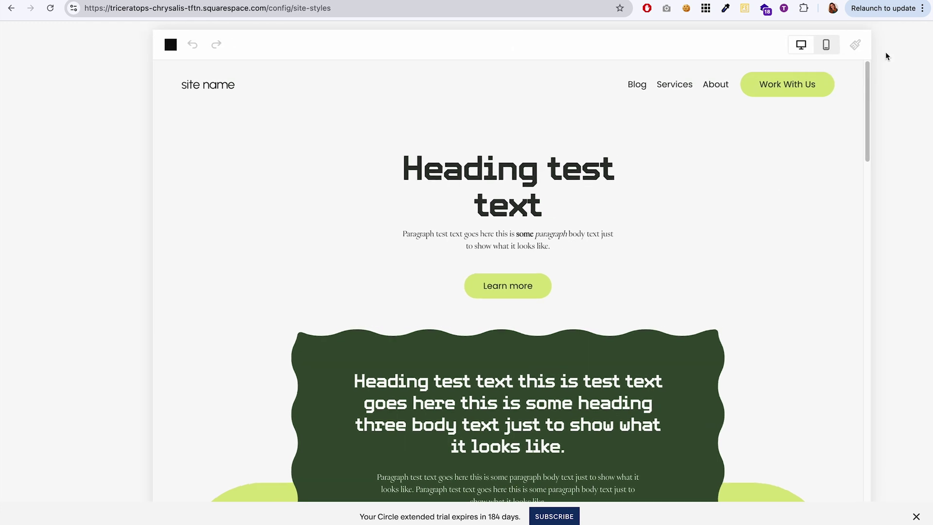
click(904, 231)
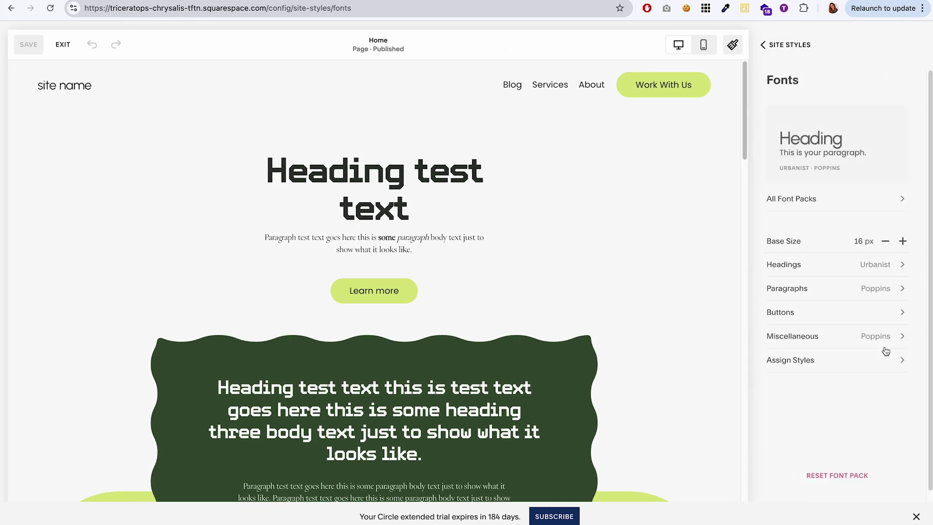
click(894, 286)
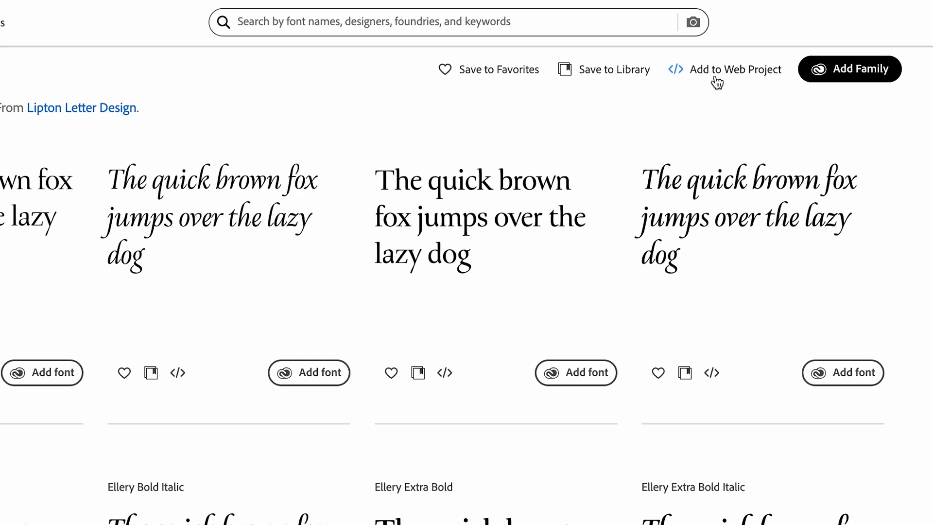
Save the 4 of 8 default Ellery styles from the family page into the Test Website web project
click(723, 79)
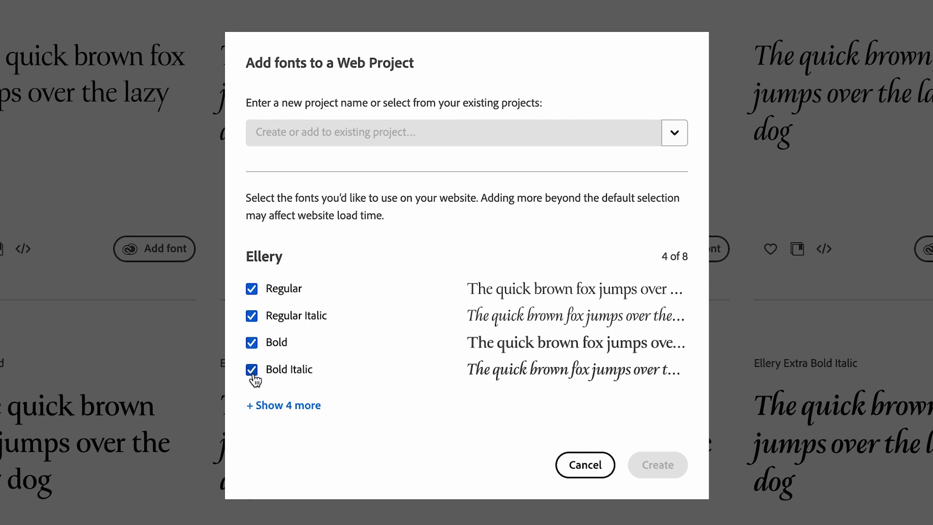
drag(664, 255, 693, 263)
click(675, 172)
click(672, 137)
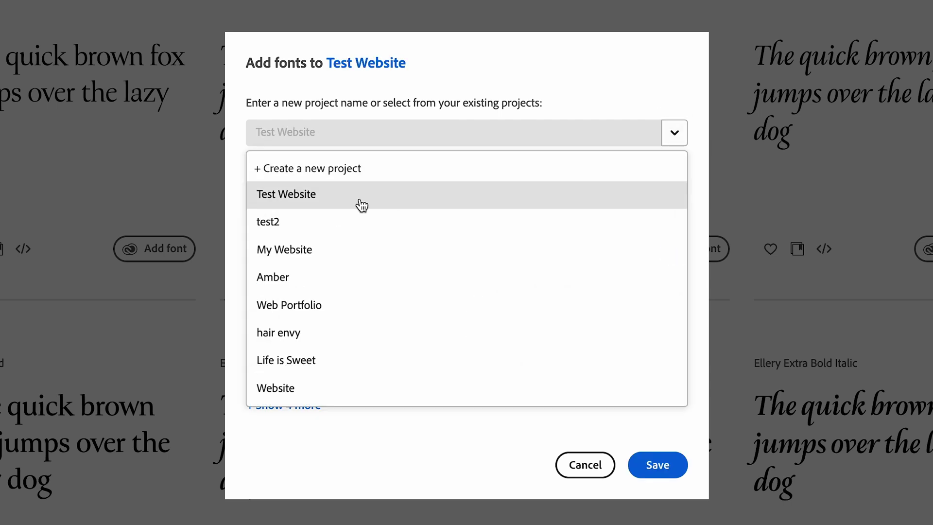
click(290, 197)
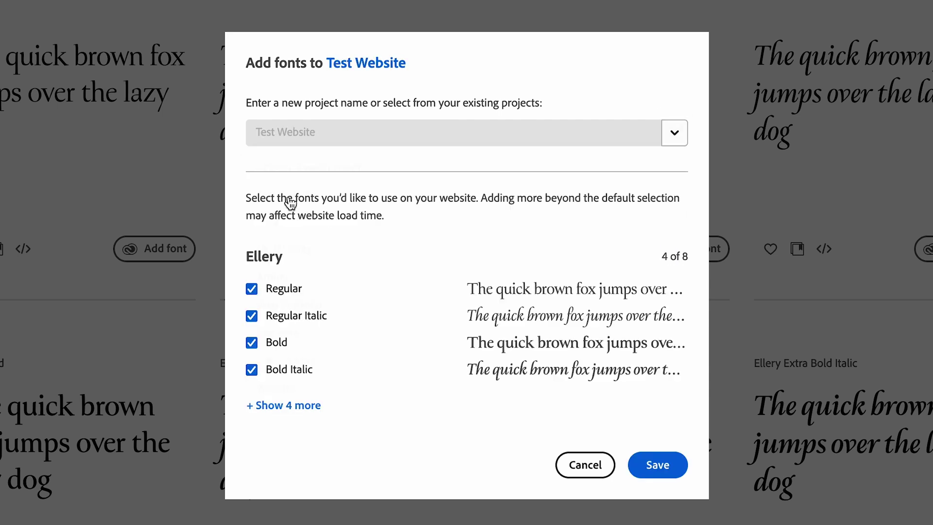
click(672, 474)
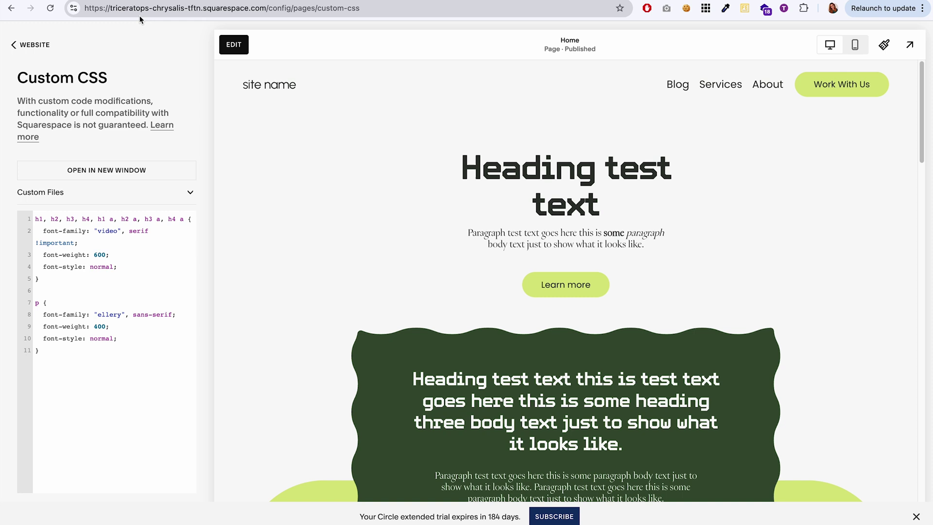
Reload the Squarespace preview so paragraphs render in Ellery
click(51, 13)
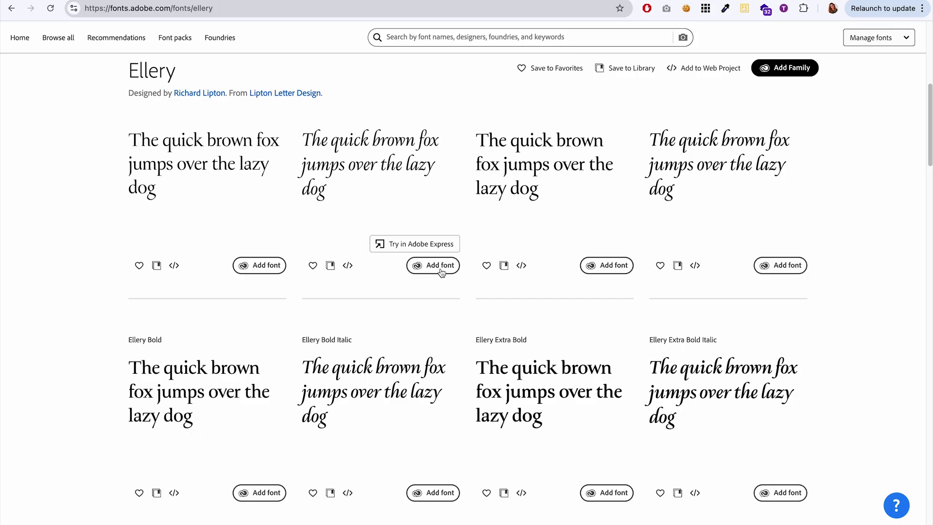
scroll(437, 257, down, 2)
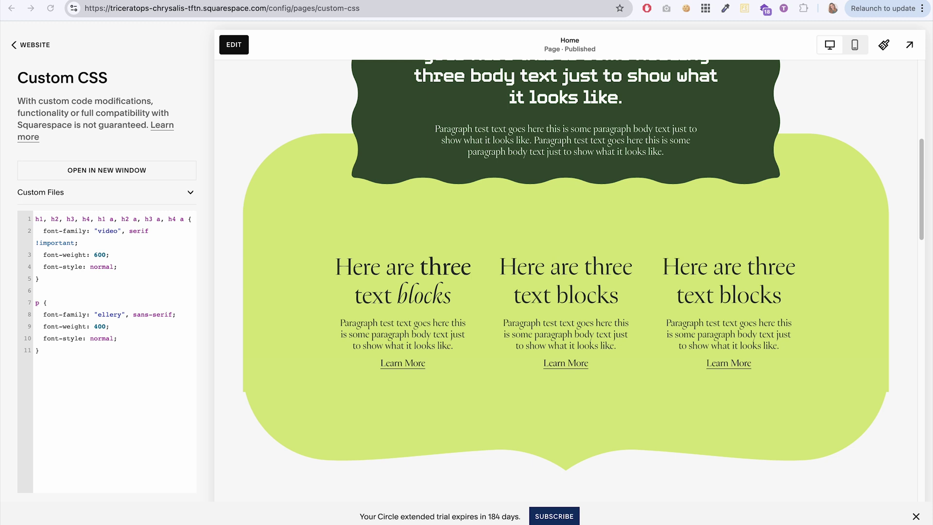
Move and shrink the image 21.png mockup window beside the site's three text blocks
drag(175, 112, 589, 193)
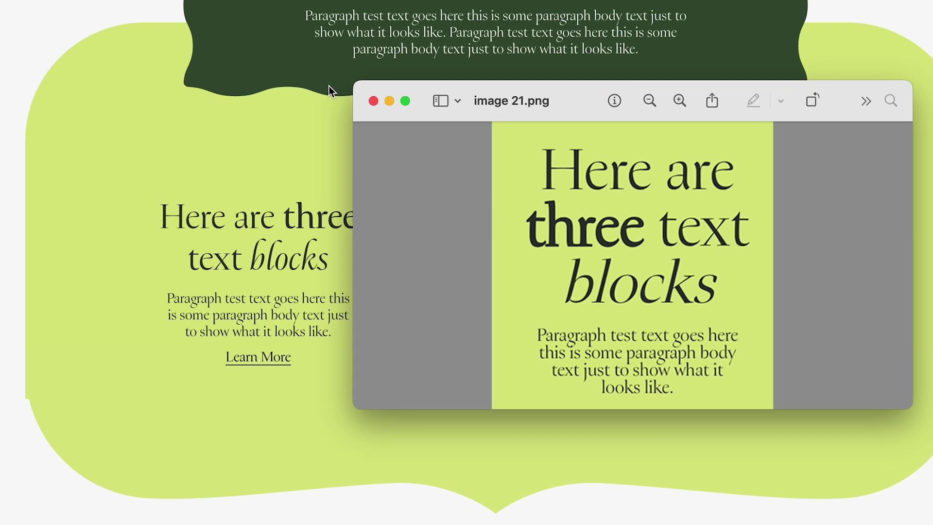
drag(362, 86, 377, 102)
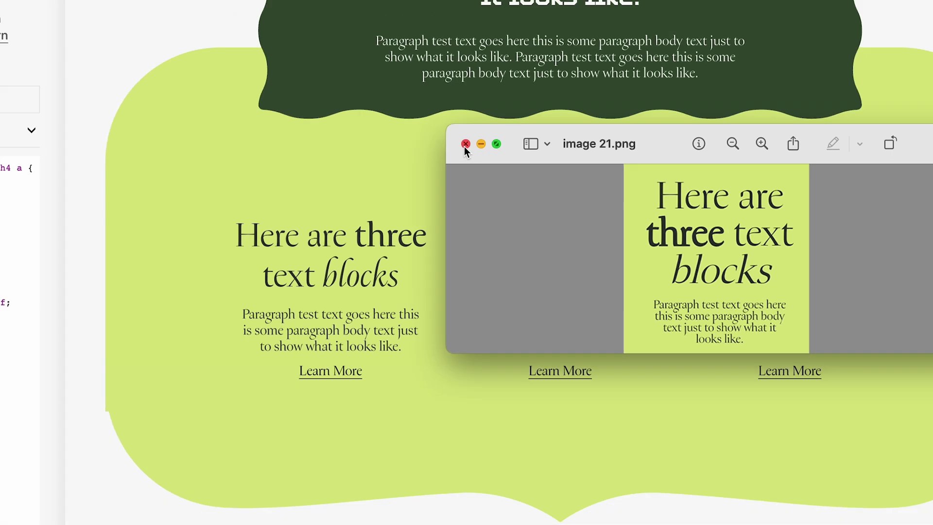
Close the mockup, return to Adobe Fonts, and dismiss the 4-fonts-added confirmation with Done
click(416, 57)
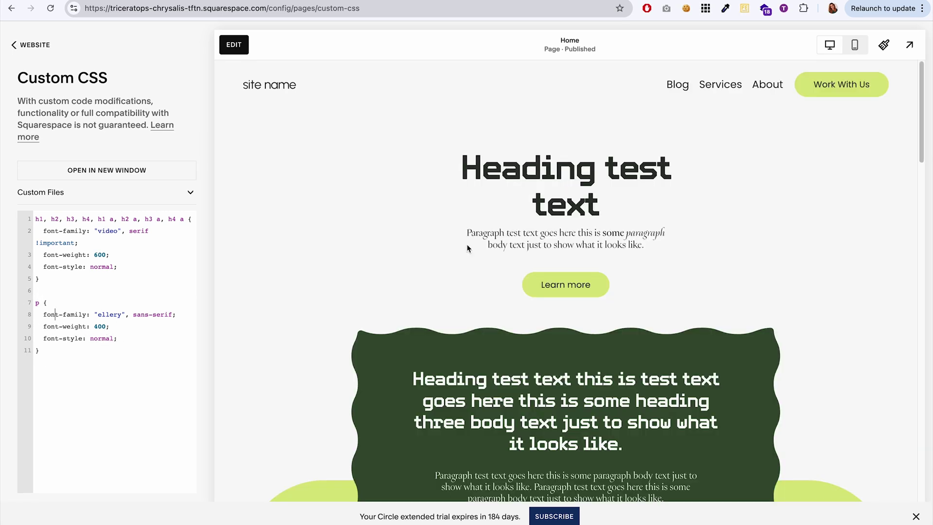
click(227, 1)
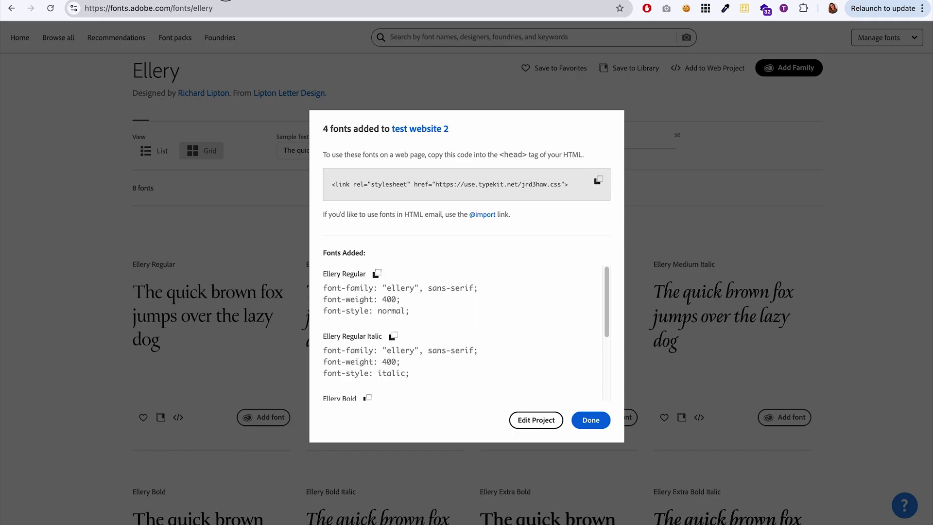
scroll(471, 292, down, 5)
scroll(568, 444, down, 1)
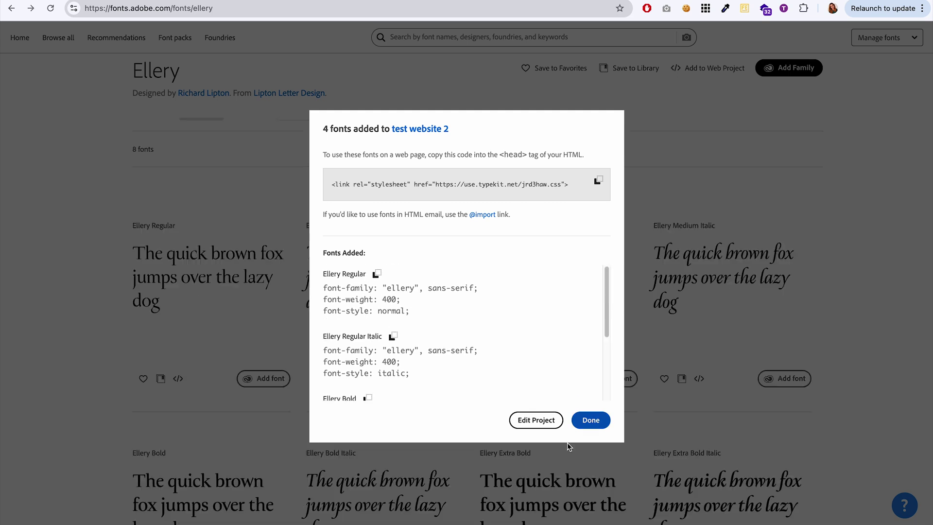
click(597, 424)
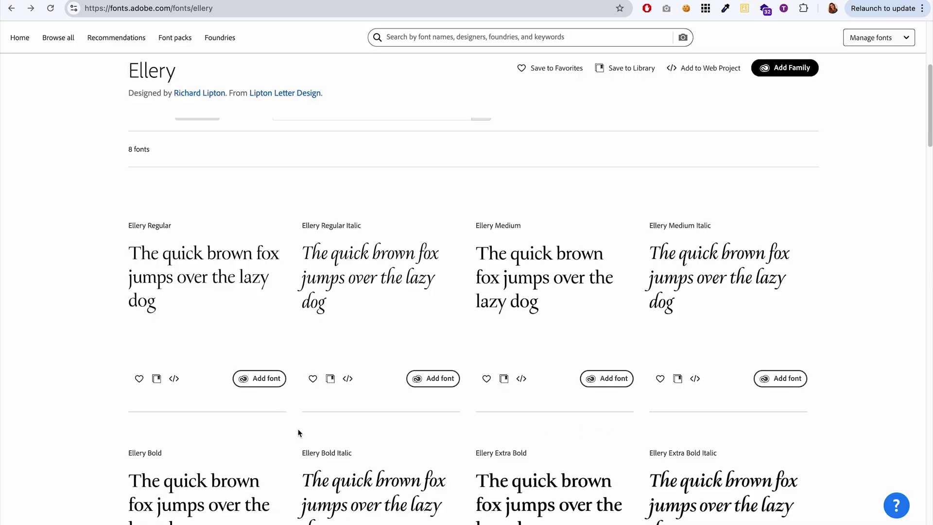
Go to Web Projects, expand Test Website, and scroll through its Video and Ellery font tables
scroll(507, 320, up, 1)
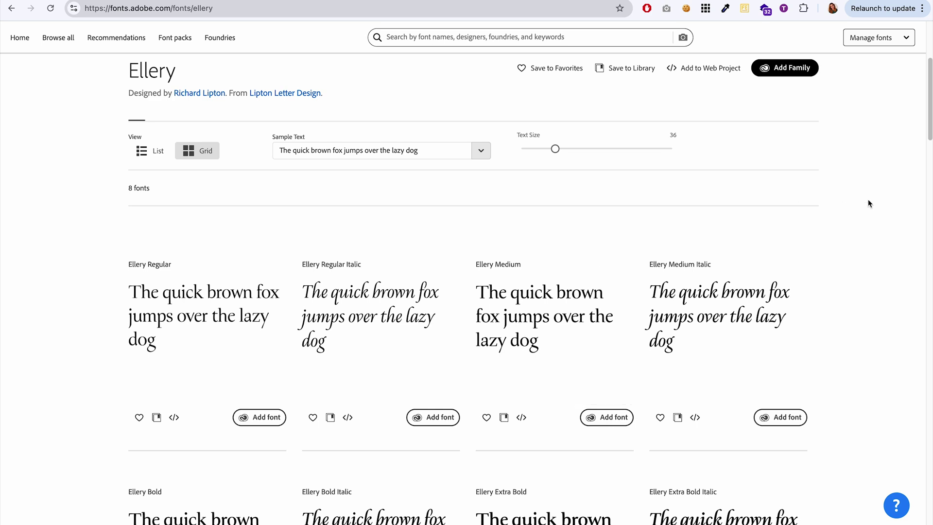
scroll(864, 185, down, 1)
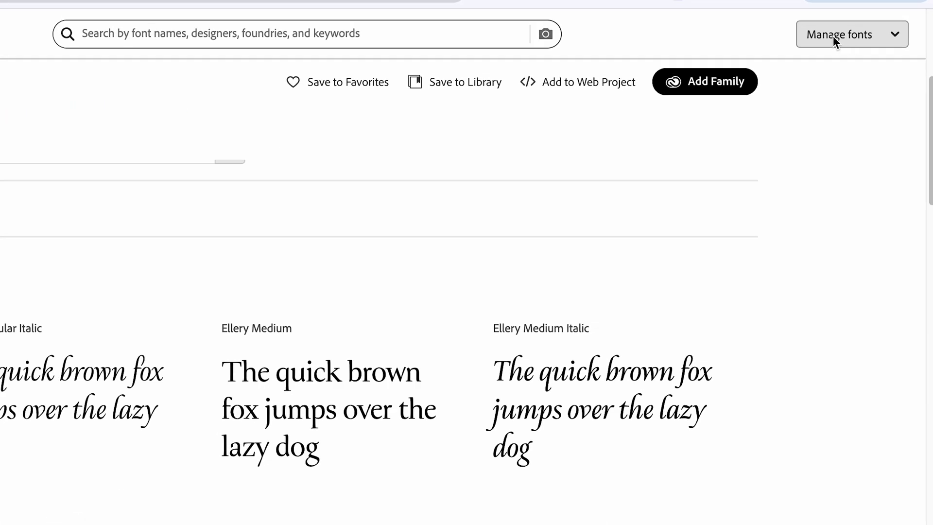
click(882, 36)
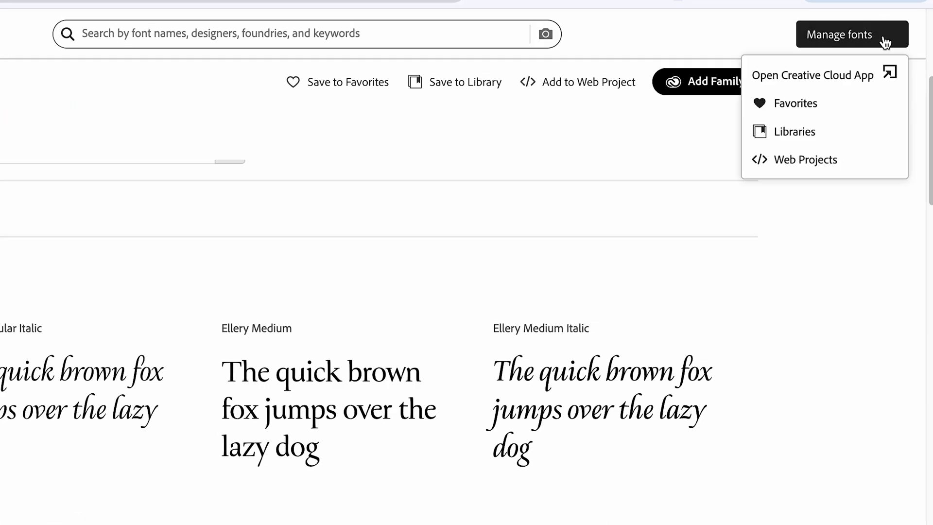
click(795, 162)
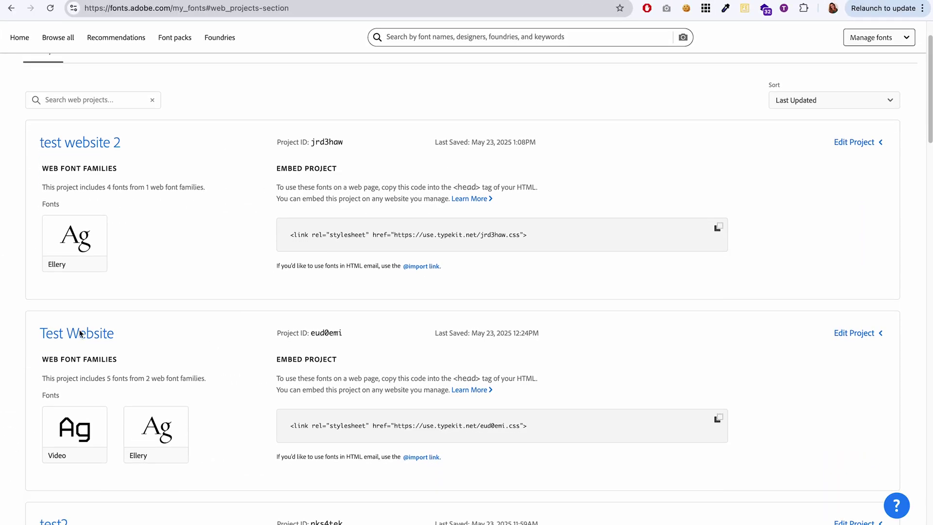
click(855, 333)
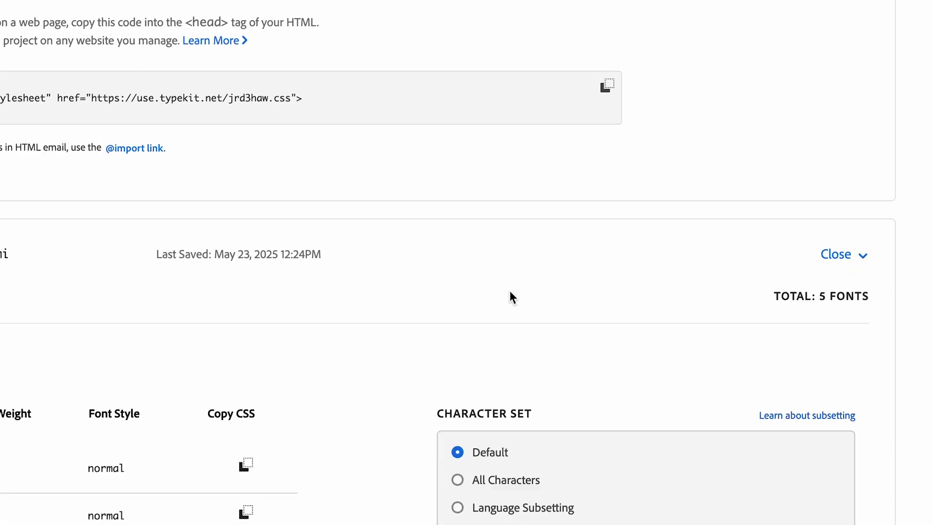
scroll(508, 285, down, 2)
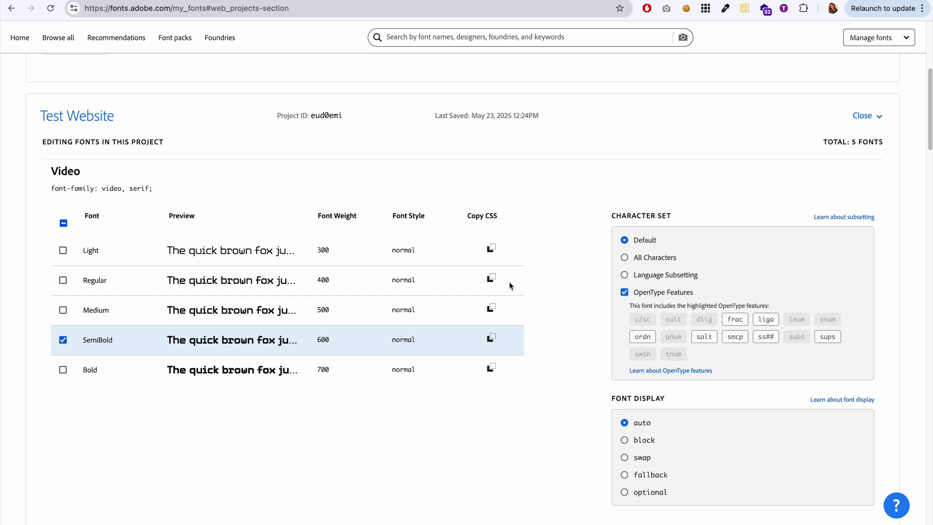
scroll(212, 285, down, 1)
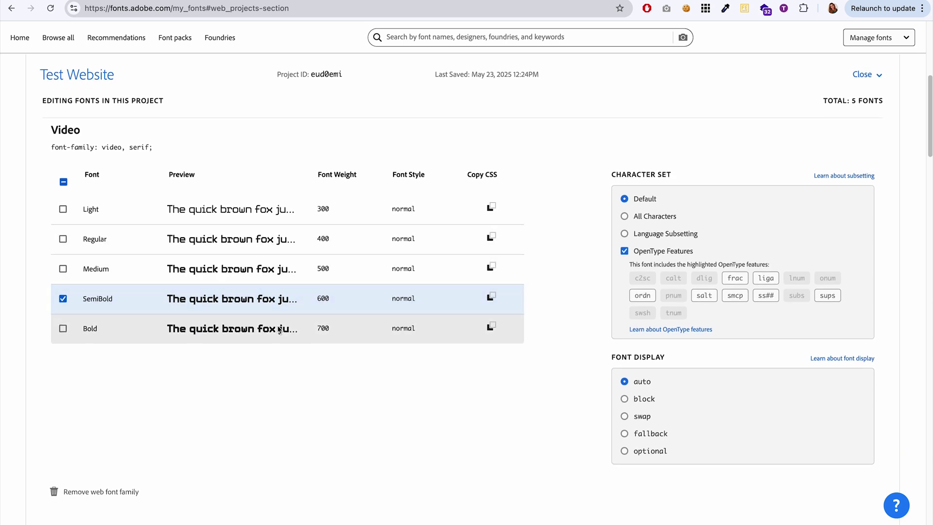
scroll(205, 397, down, 8)
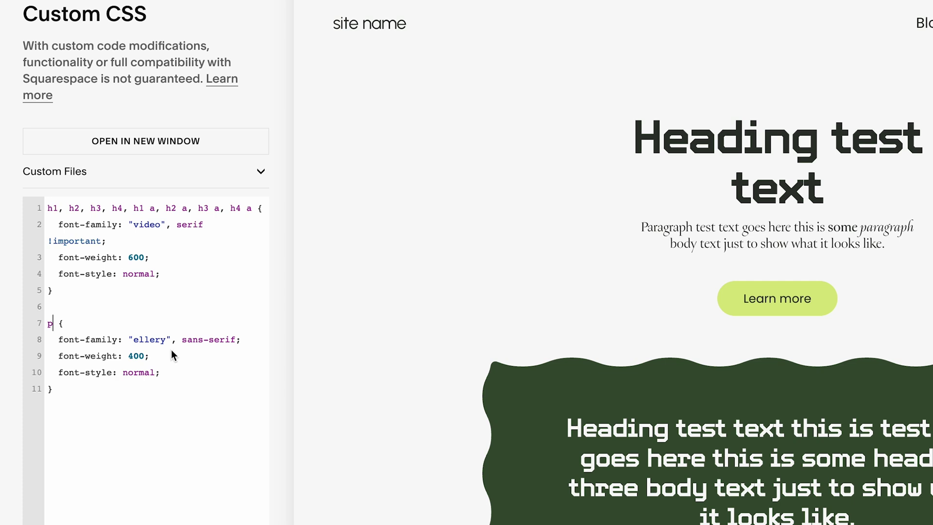
Change the paragraph selector to 'p, a' and add !important after sans-serif on line 8
text(, a)
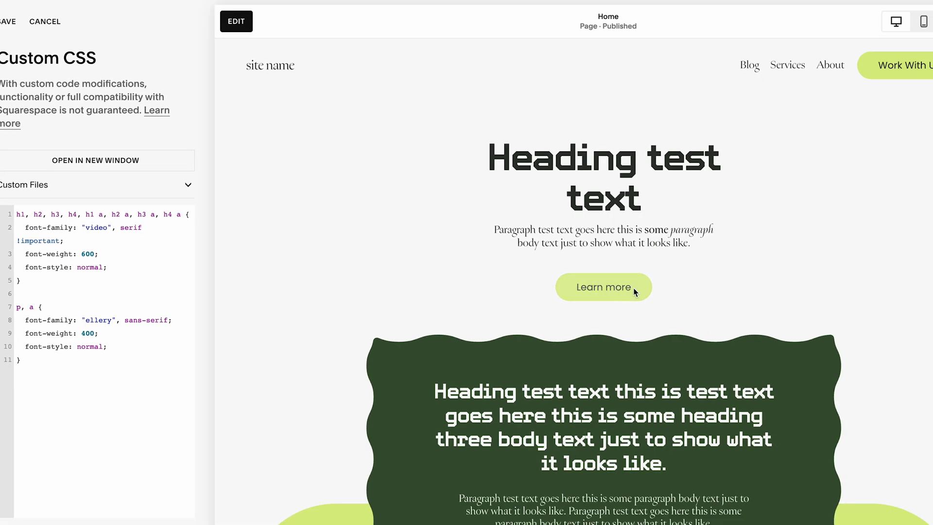
text(!impo)
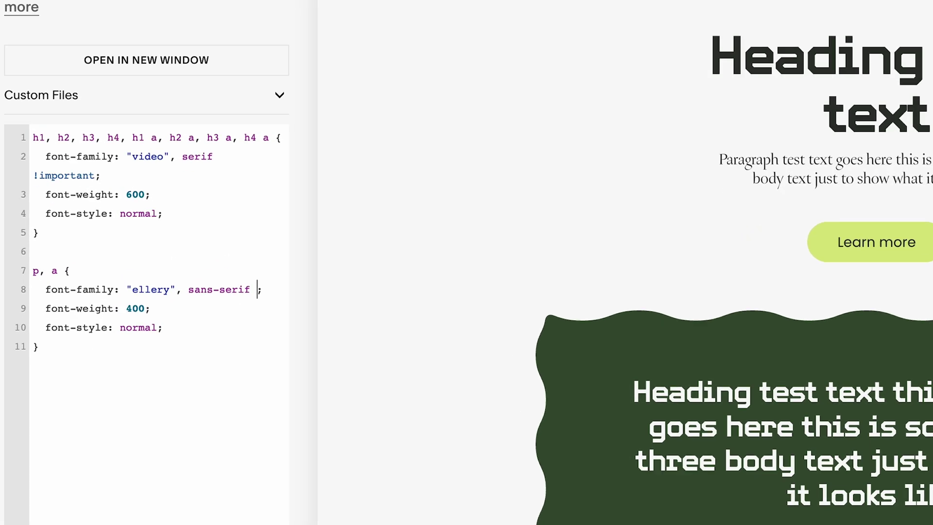
text(rtant)
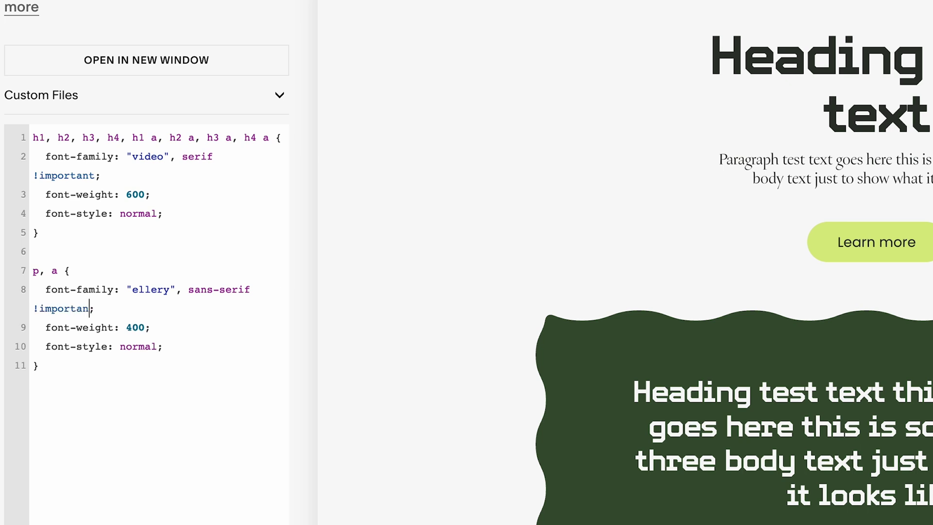
shift+click(33, 308)
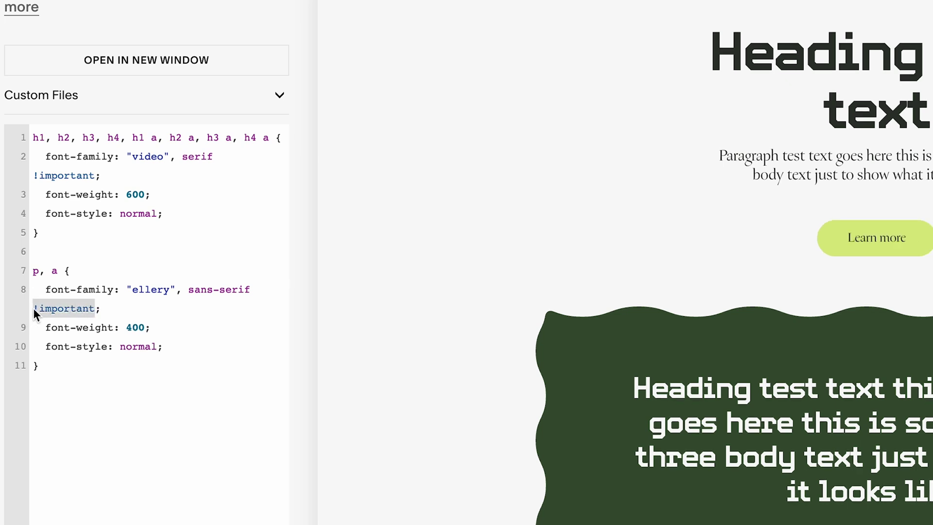
drag(95, 176, 41, 178)
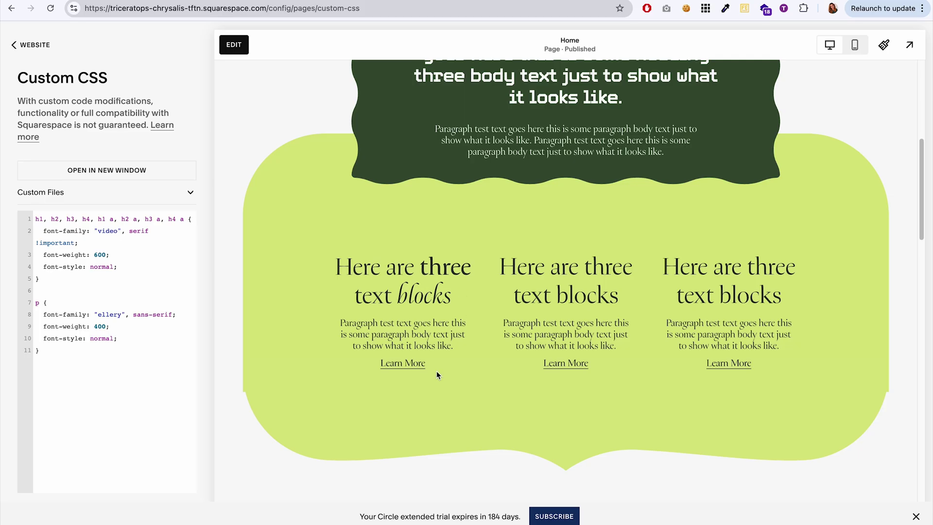
Select the Test Website stylesheet link line in the site's header code injection
scroll(497, 281, up, 1)
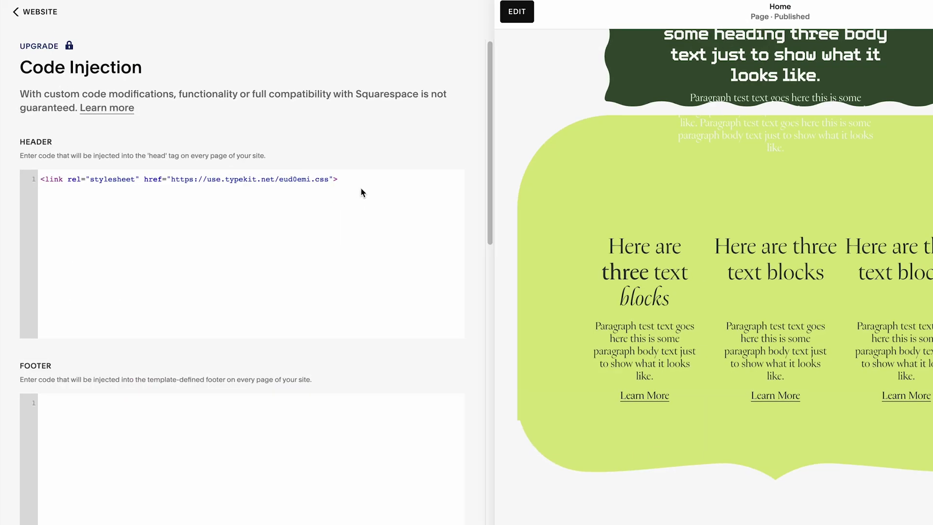
click(327, 187)
drag(478, 149, 33, 134)
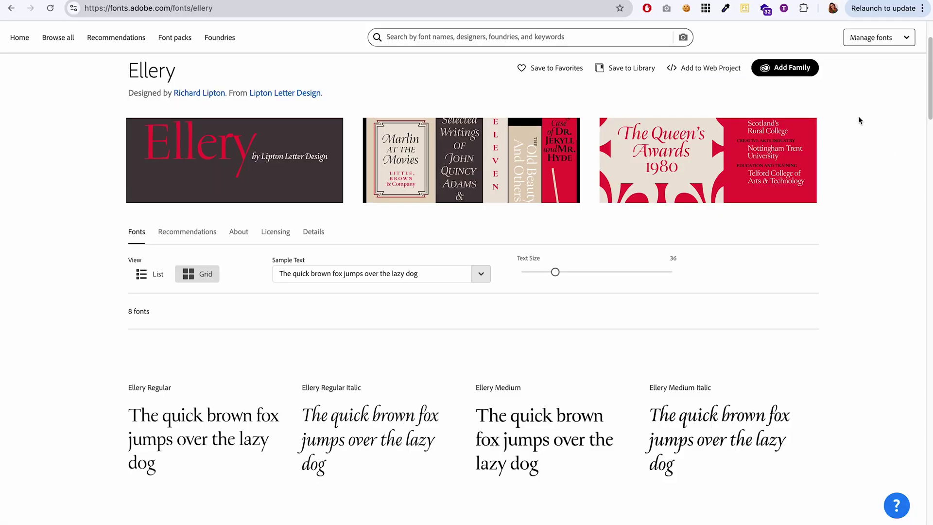
In Adobe Fonts, begin adding Ellery to a web project and list the existing projects
scroll(859, 120, down, 5)
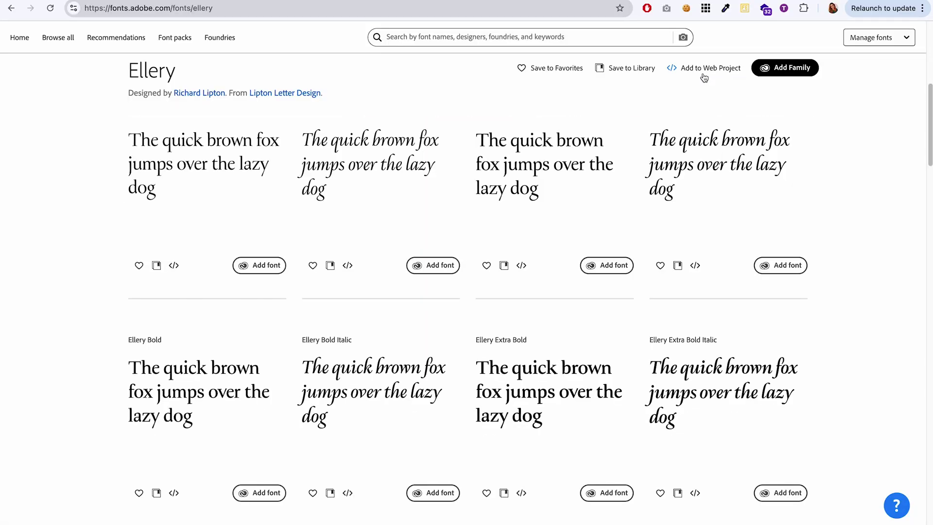
click(704, 68)
click(602, 189)
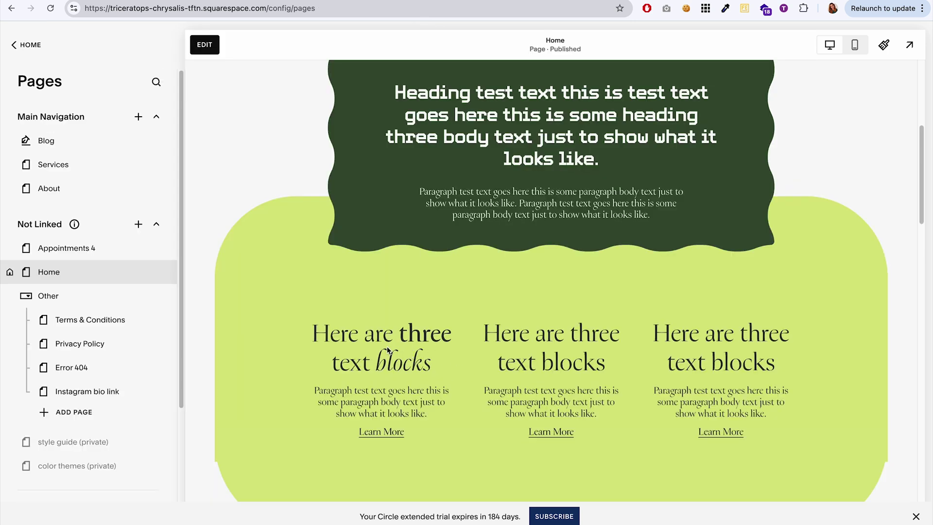
Show only font requests in the DevTools Network panel and resize the page viewport
right_click(283, 136)
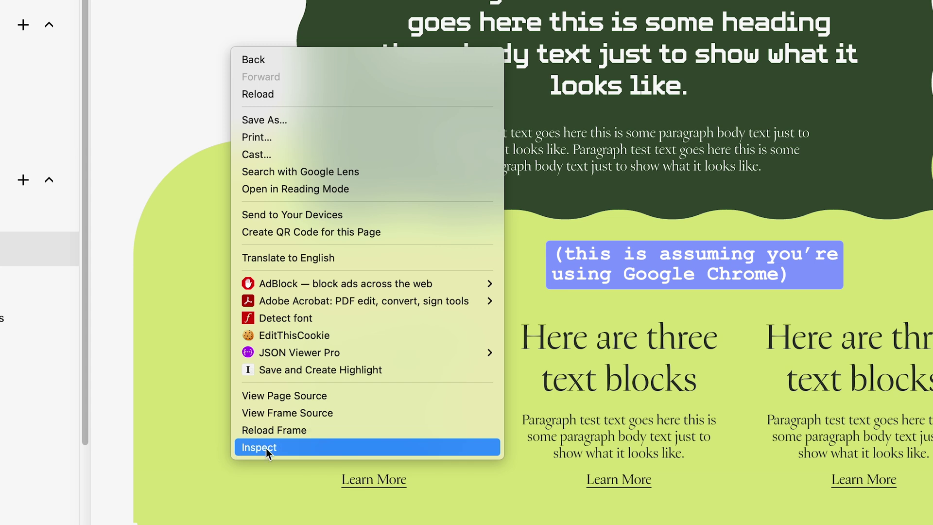
click(267, 448)
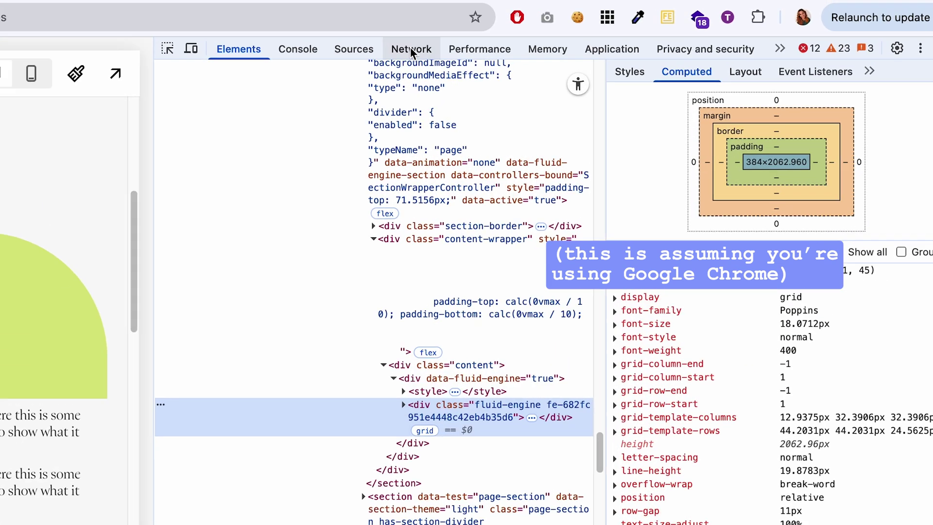
click(378, 51)
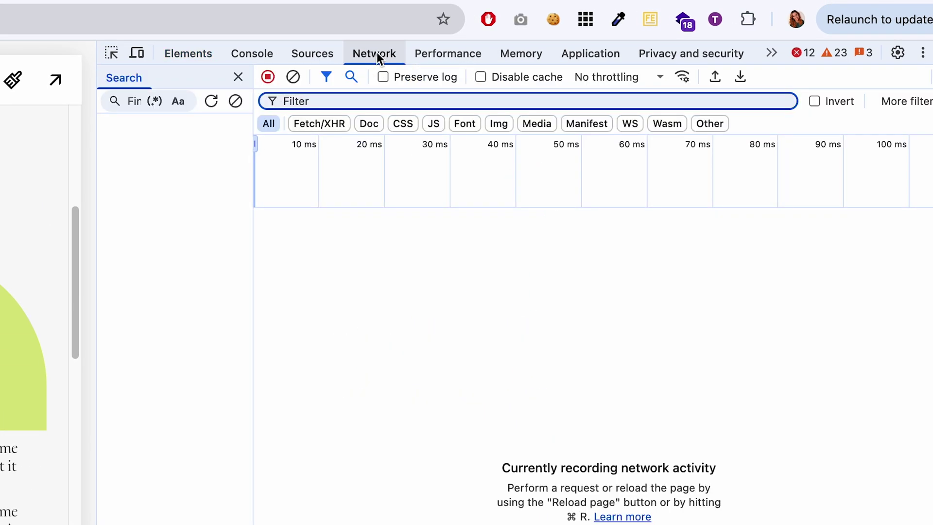
click(462, 125)
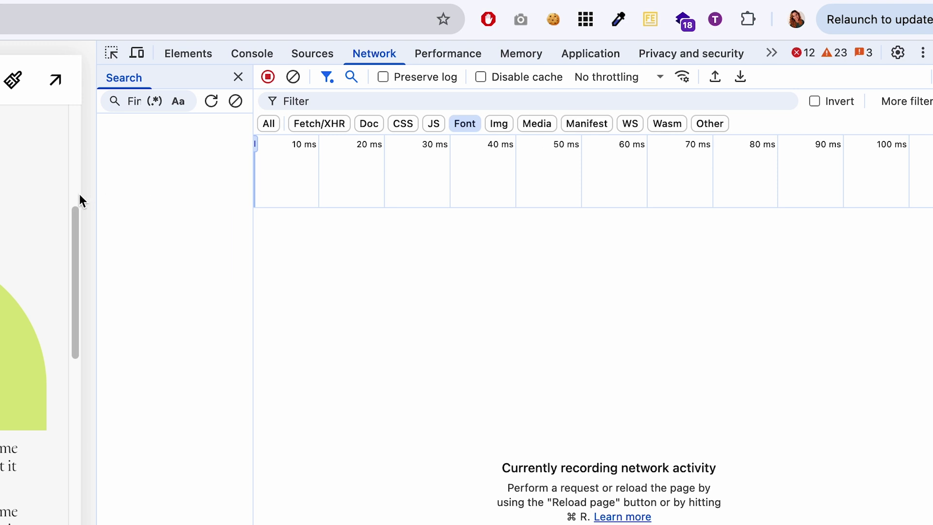
drag(98, 194, 620, 195)
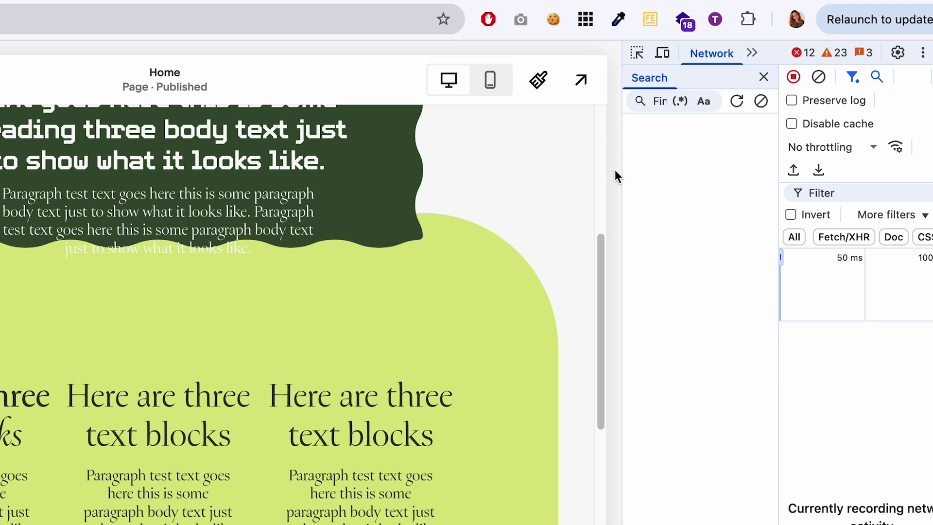
drag(623, 169, 151, 185)
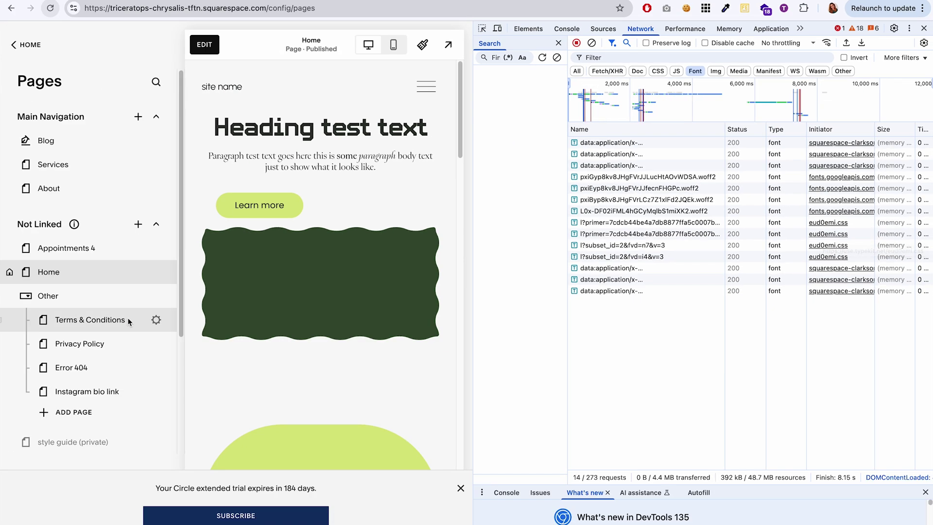
Open the Code Injection settings under Custom Code
scroll(84, 375, down, 3)
click(63, 407)
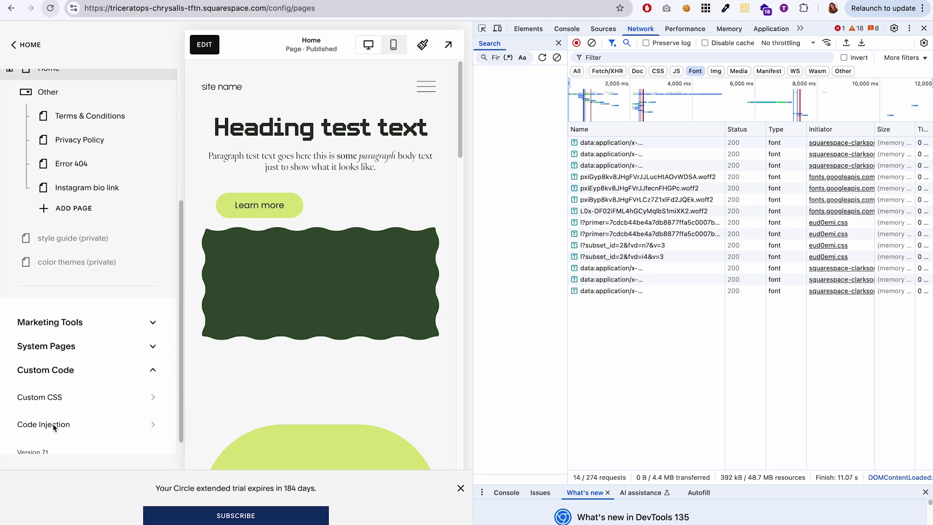
click(54, 427)
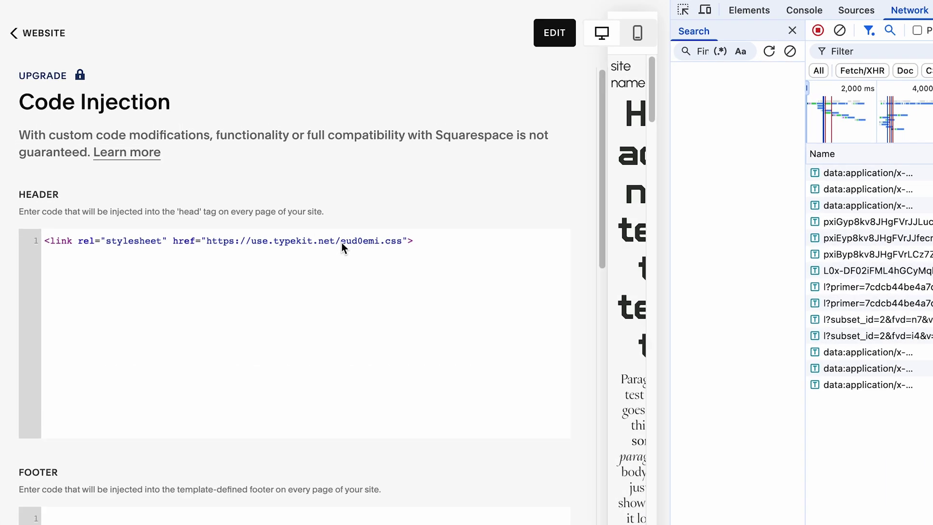
Select the eud0emi kit ID in the header link, then view eud0emi.css font-face rules in DevTools
drag(242, 195, 250, 197)
drag(364, 254, 392, 252)
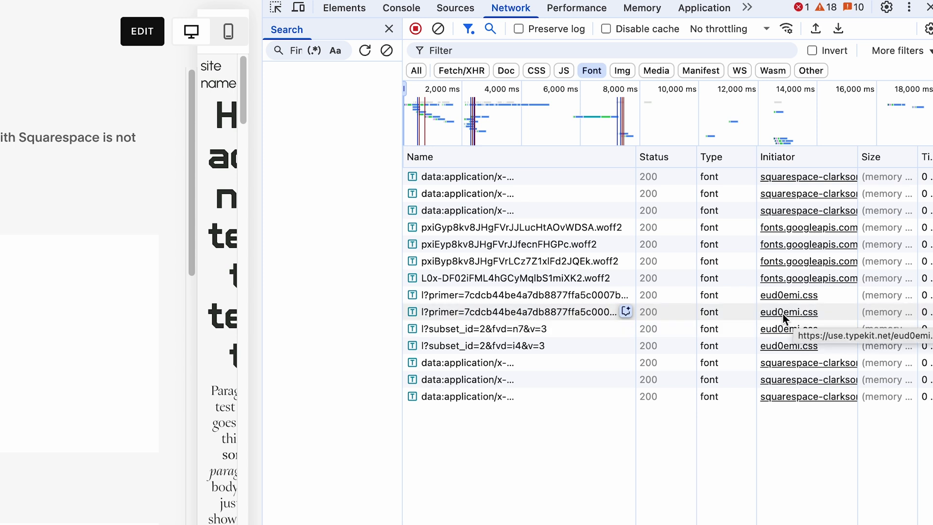
click(783, 312)
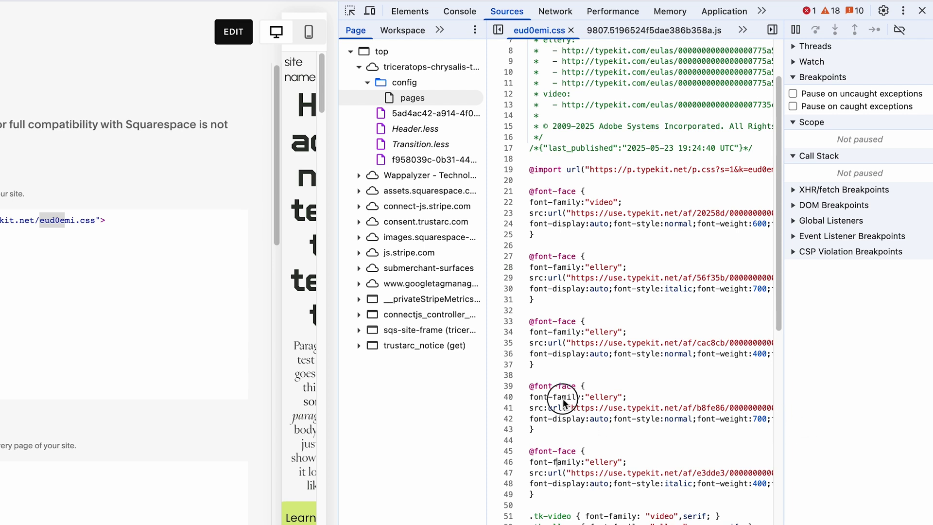
click(562, 322)
double_click(599, 462)
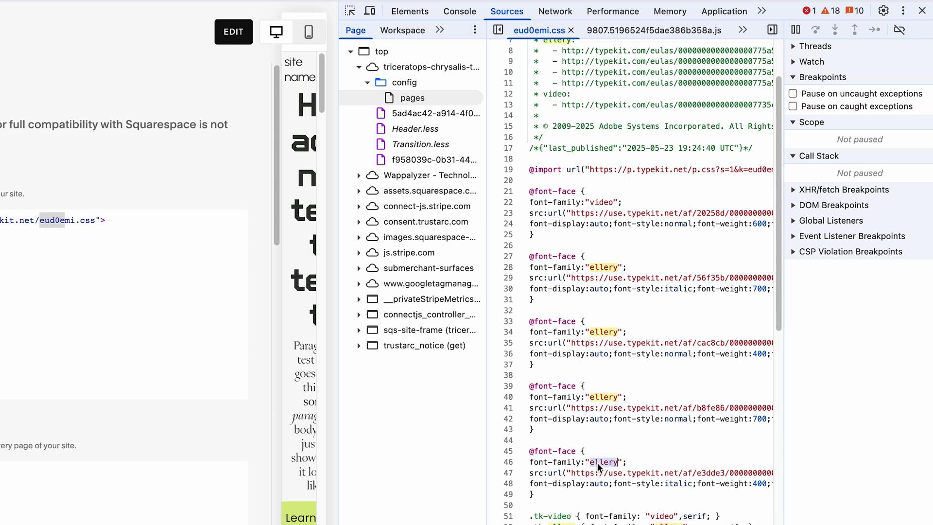
click(605, 199)
double_click(601, 201)
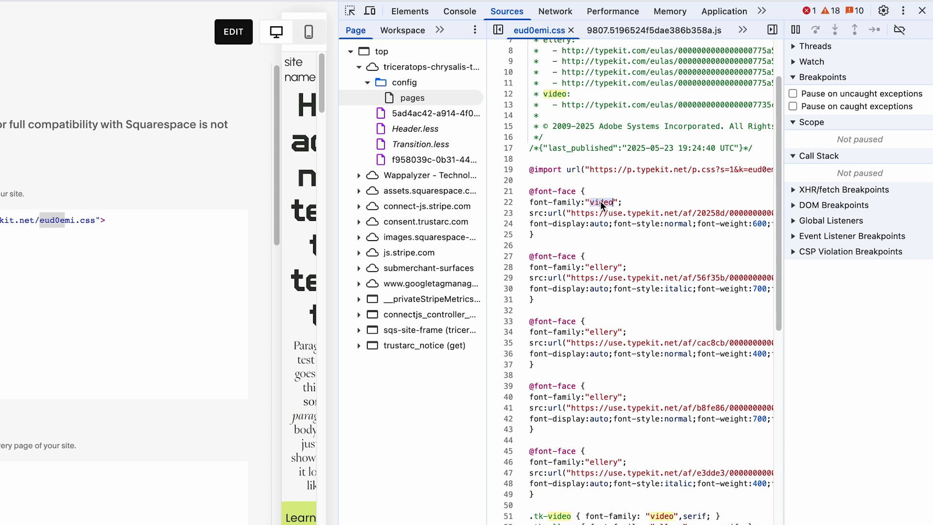
click(539, 364)
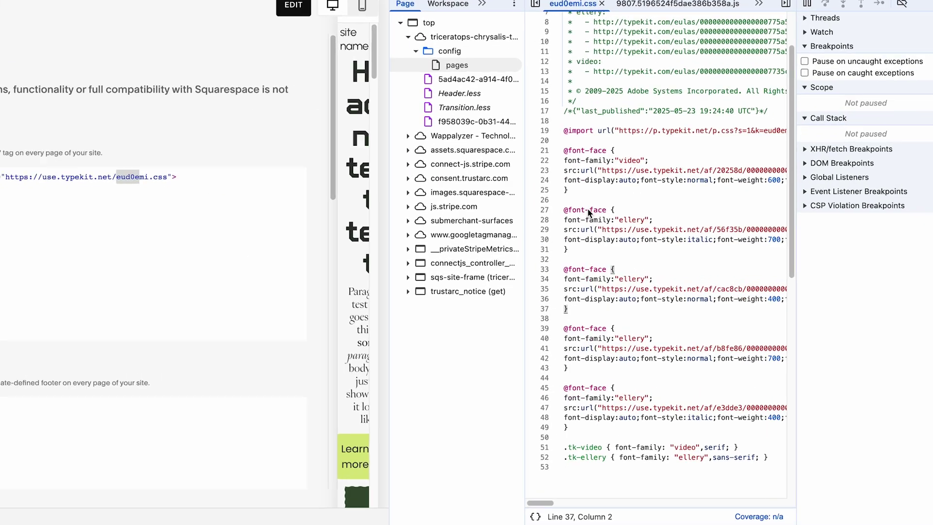
drag(501, 176, 495, 129)
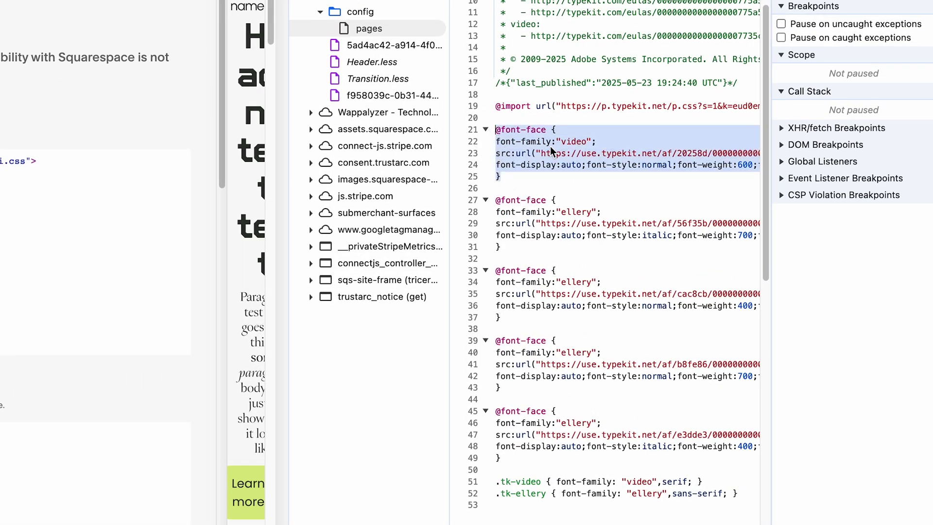
double_click(579, 142)
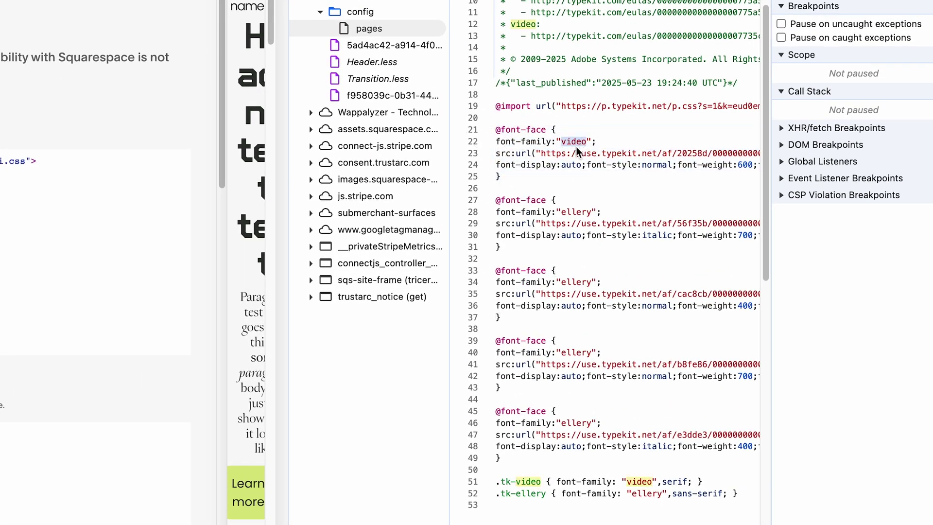
drag(506, 324, 490, 272)
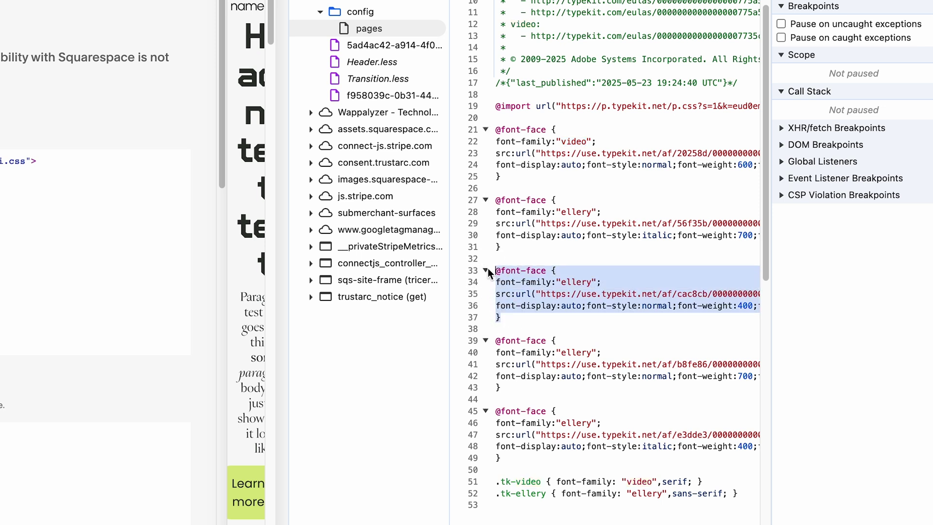
double_click(590, 286)
drag(509, 465, 468, 197)
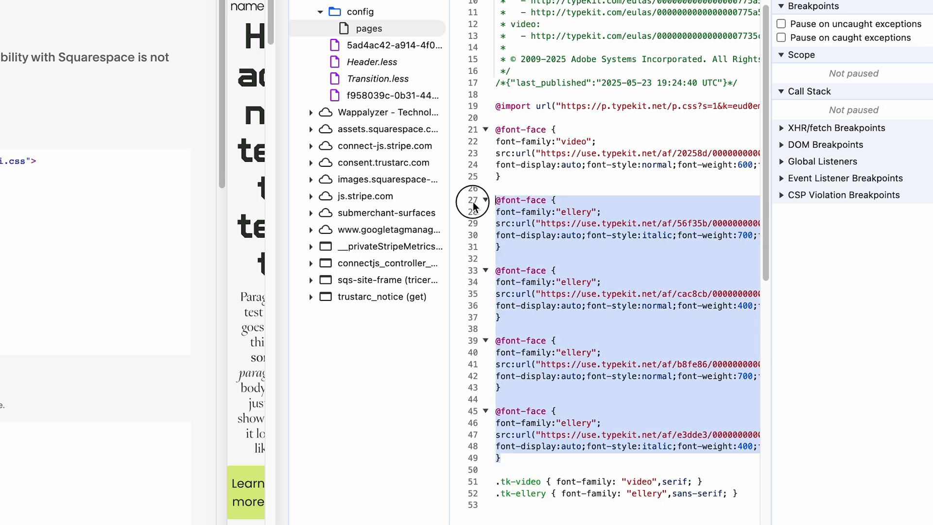
drag(504, 318, 495, 271)
double_click(513, 271)
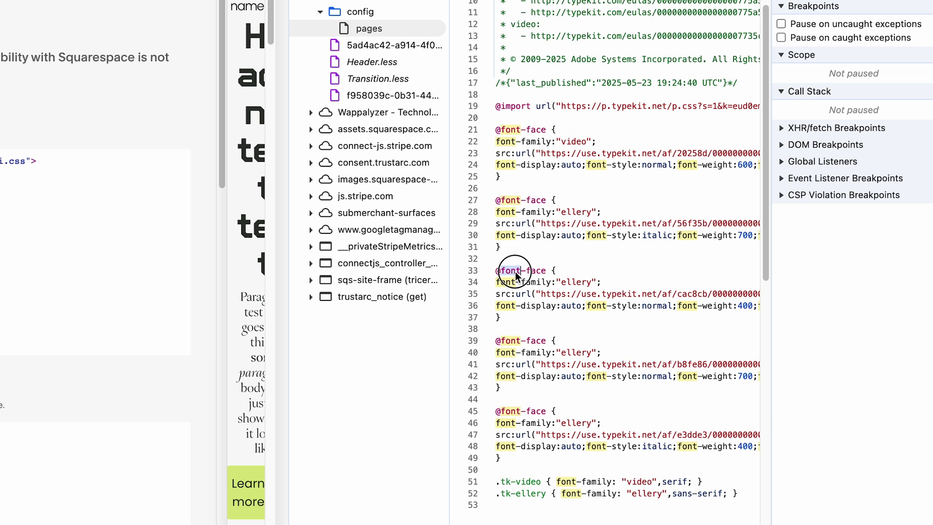
click(515, 131)
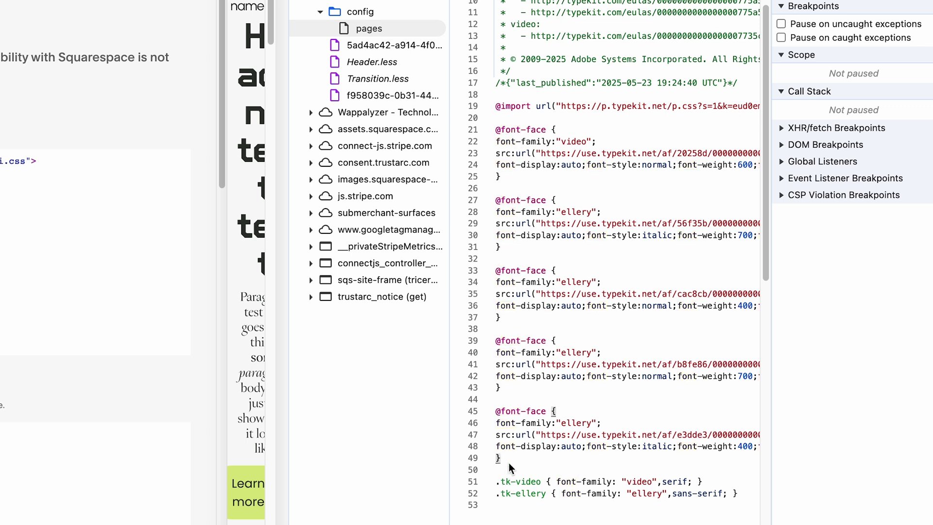
drag(510, 468, 493, 207)
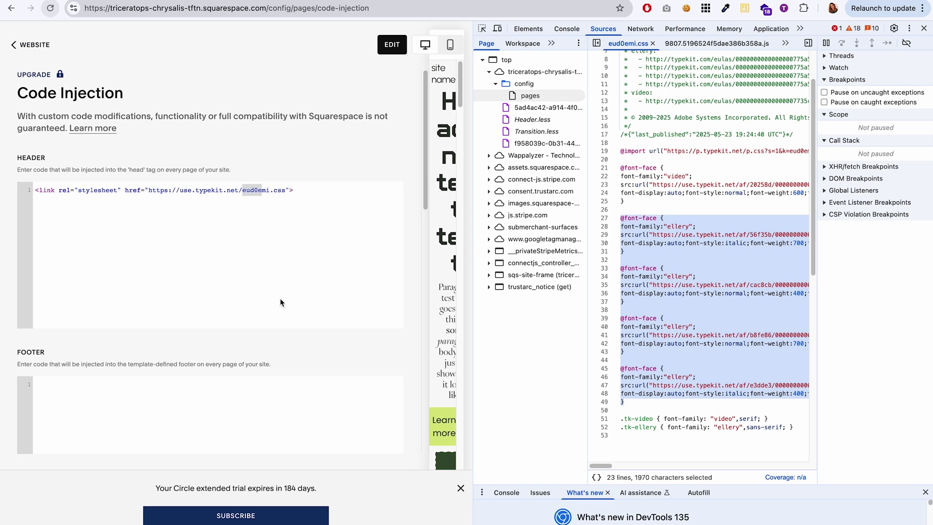
click(189, 329)
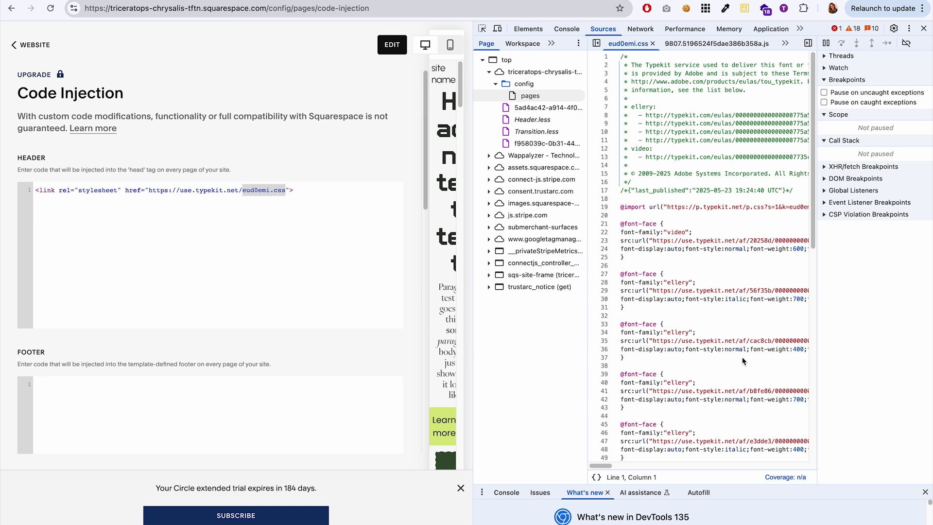
drag(620, 272, 664, 449)
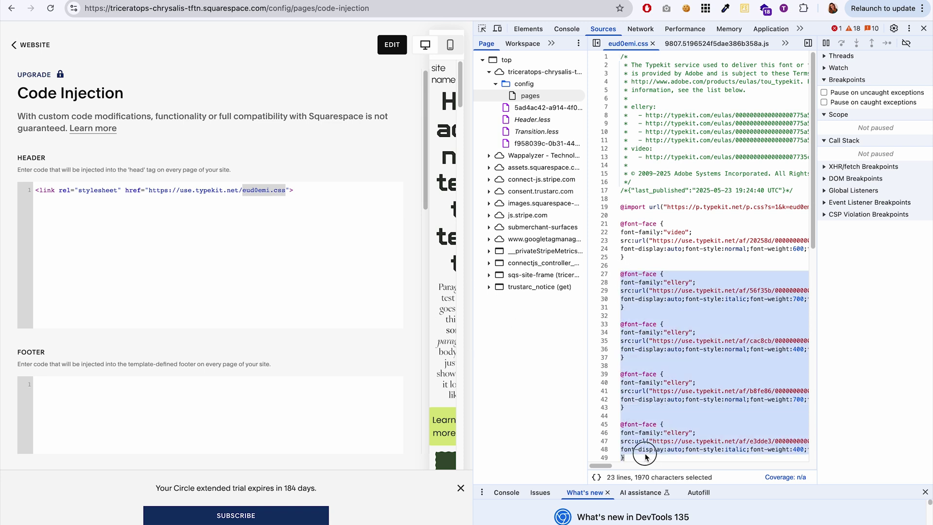
click(665, 449)
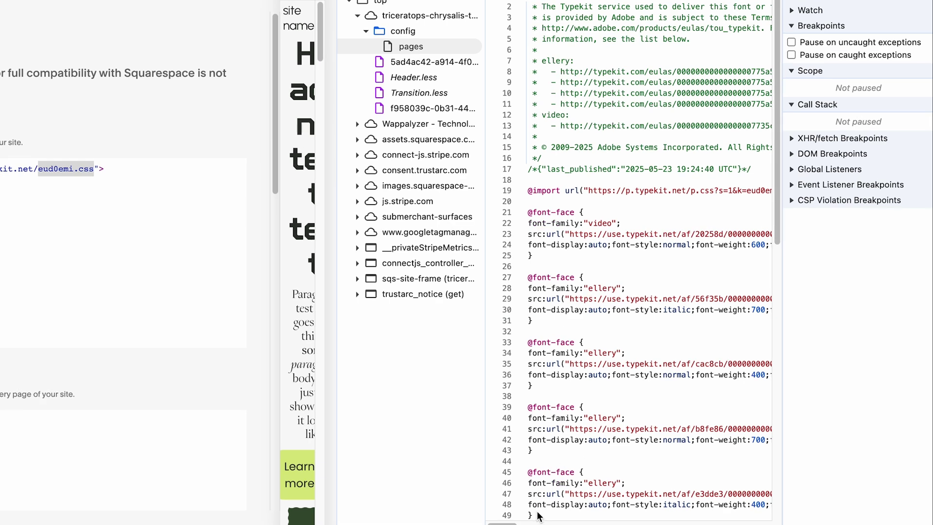
drag(538, 515, 518, 267)
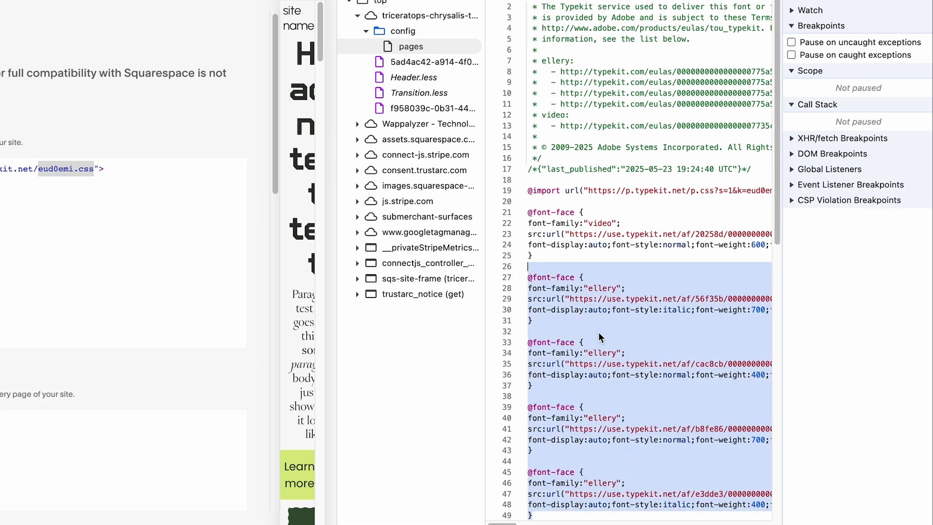
Add four Ellery styles to a new project 'test website 2' and select its jrd3haw.css URL
triple_click(599, 363)
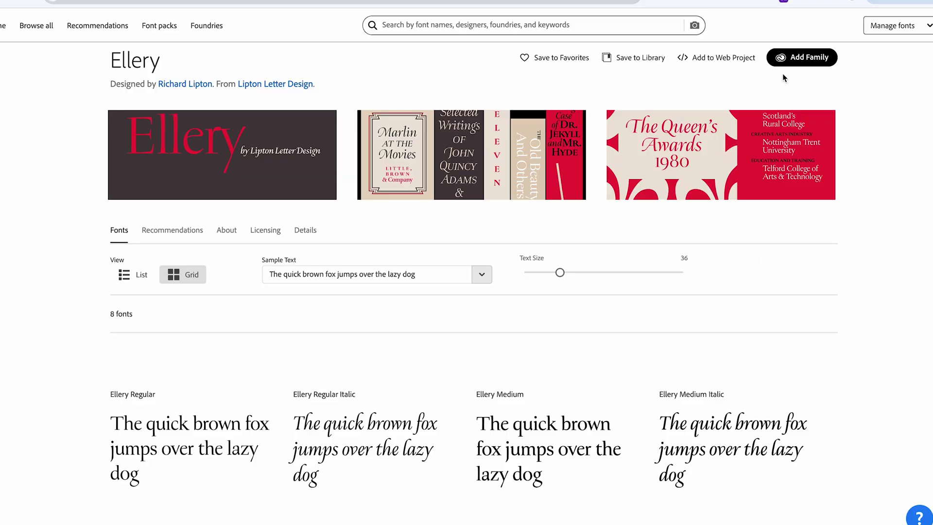
scroll(782, 78, down, 3)
click(717, 57)
click(608, 187)
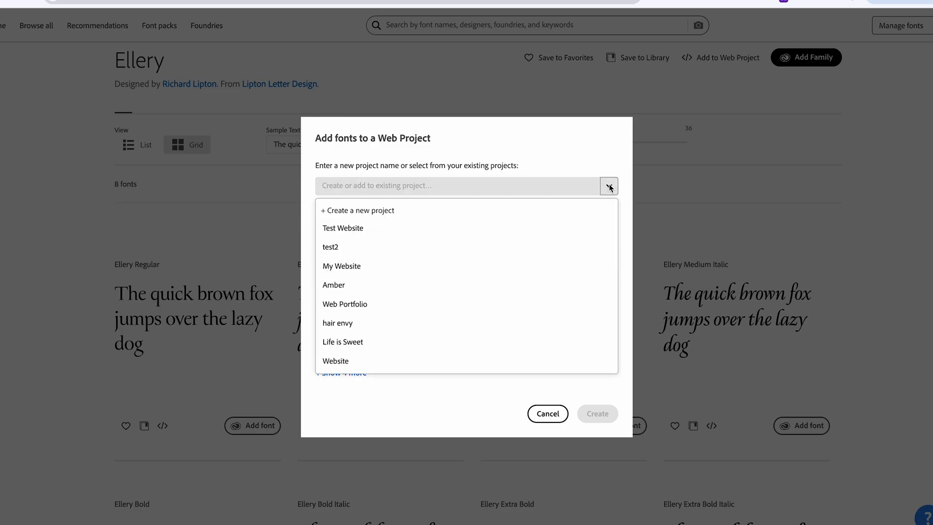
click(368, 210)
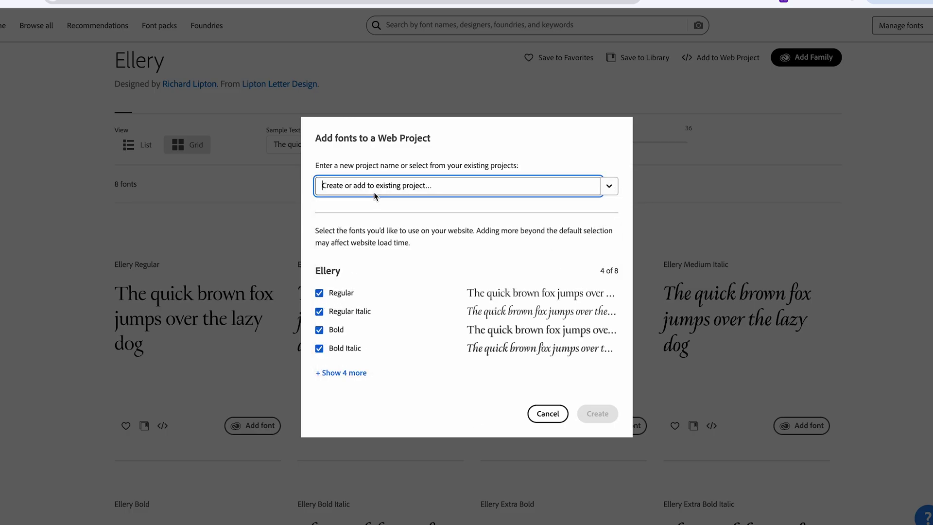
text(test website 2)
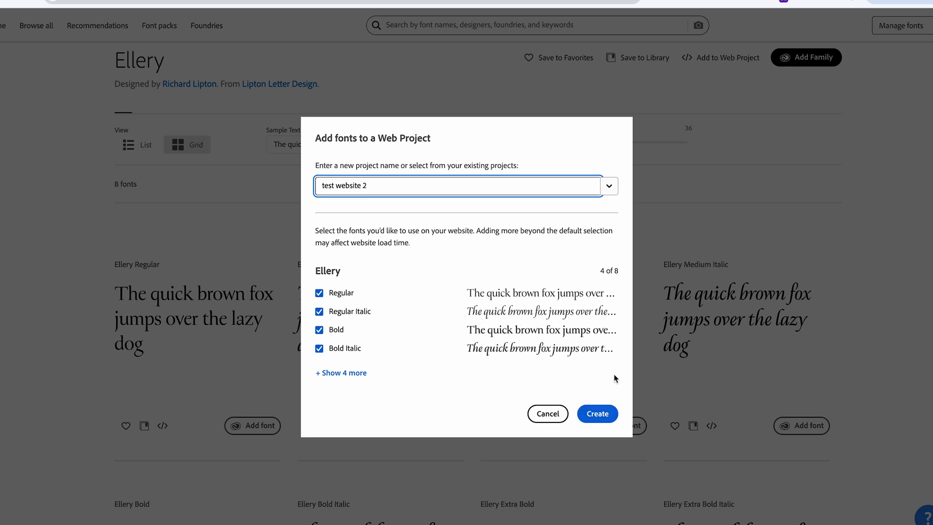
click(613, 412)
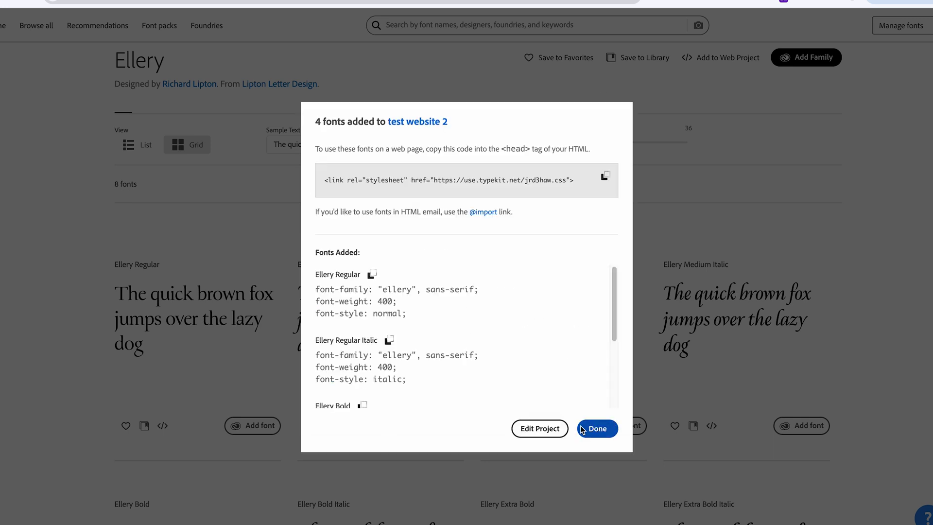
drag(575, 183, 427, 179)
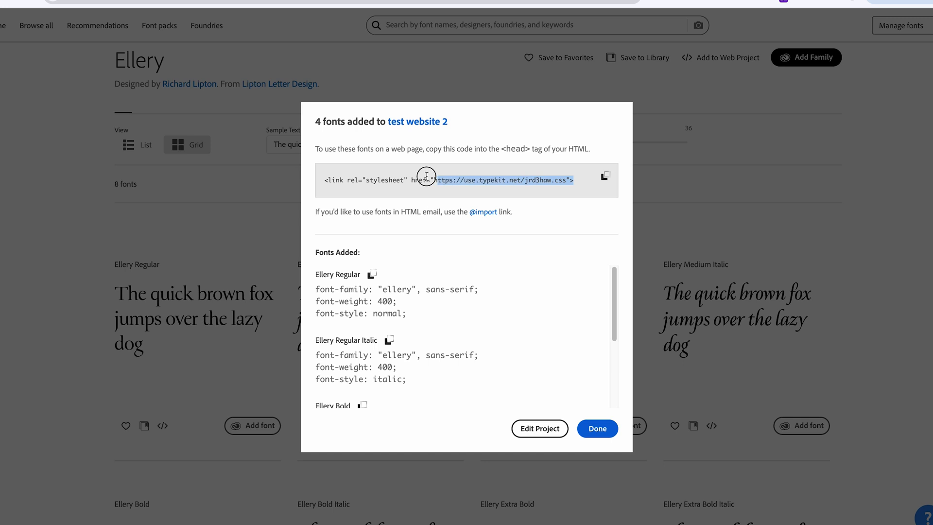